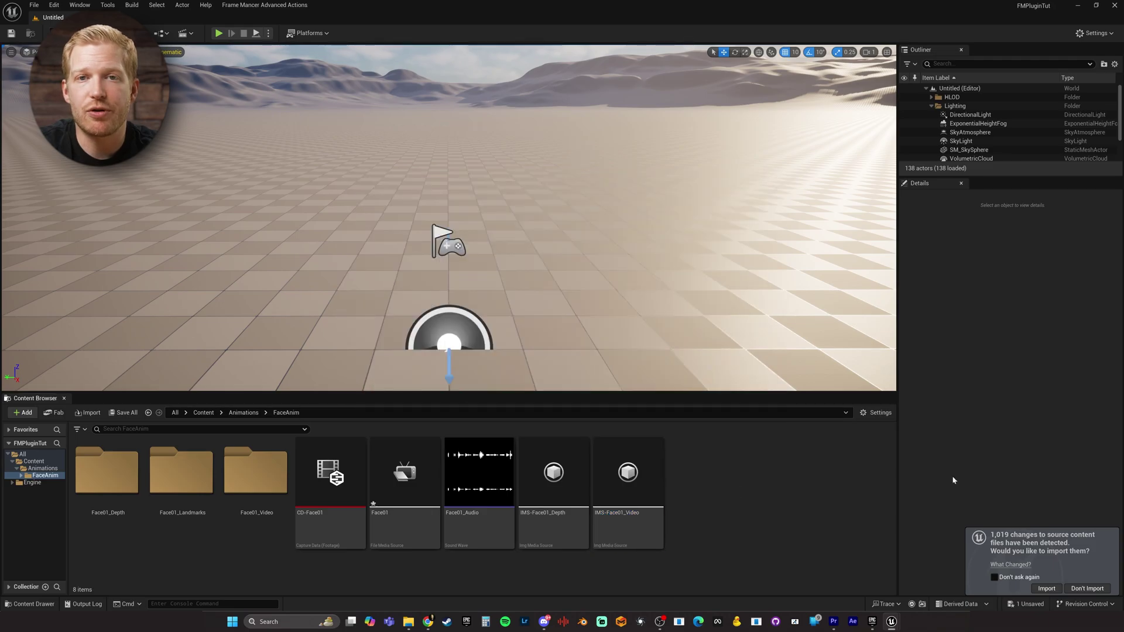
- Create a MetaHuman Identity asset in the FaceAnim folder and create its components
right_click(734, 504)
left_click(493, 566)
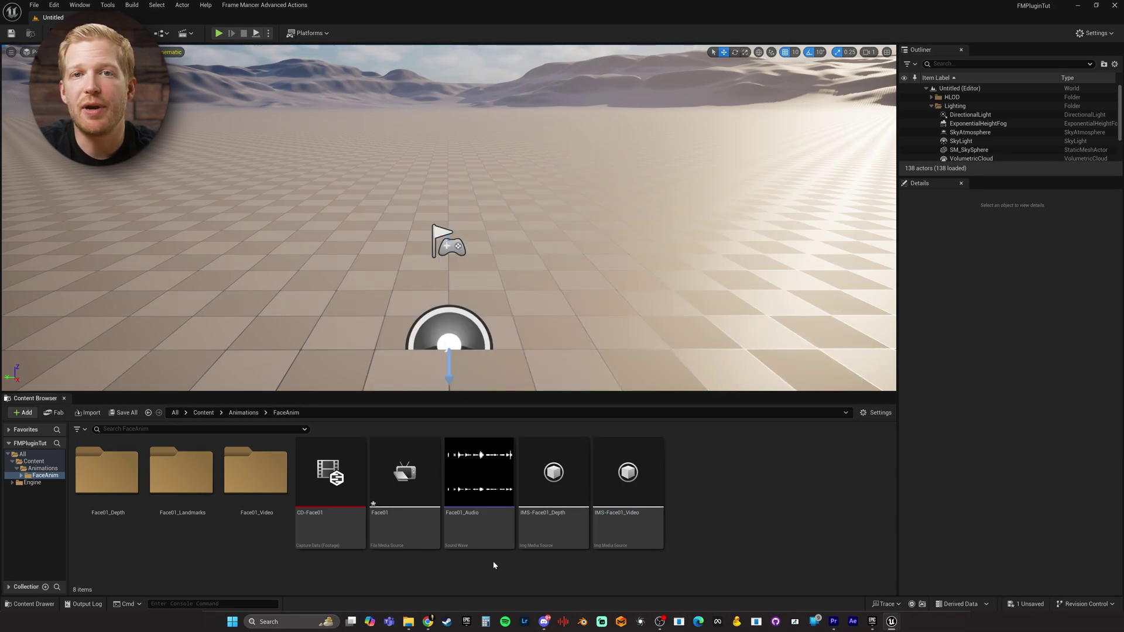
right_click(750, 539)
left_click(771, 492)
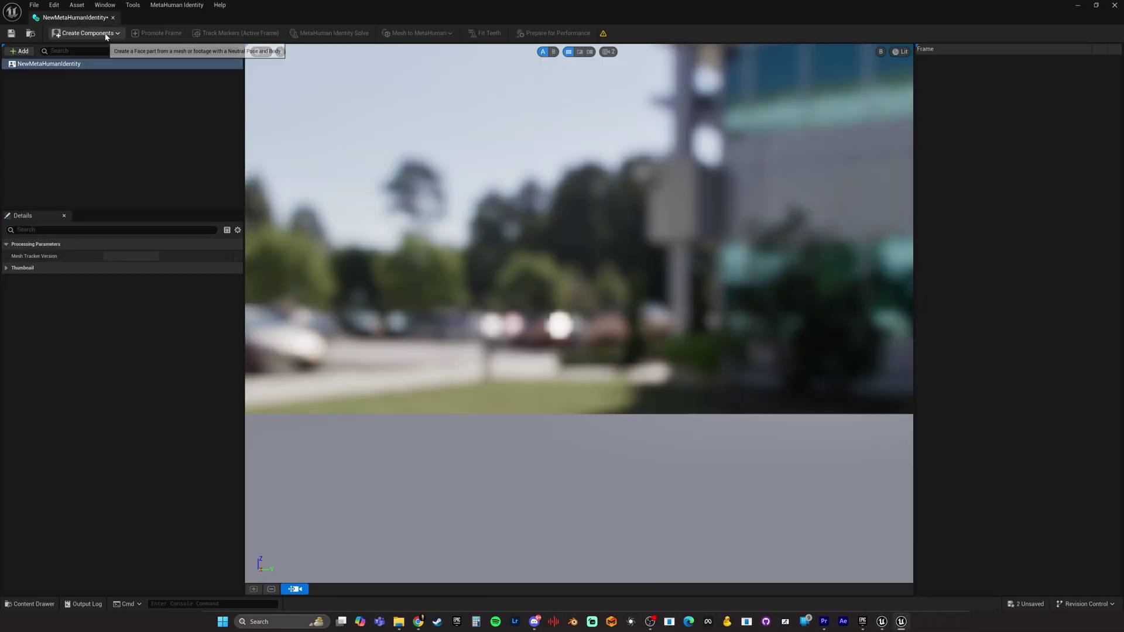
left_click(229, 119)
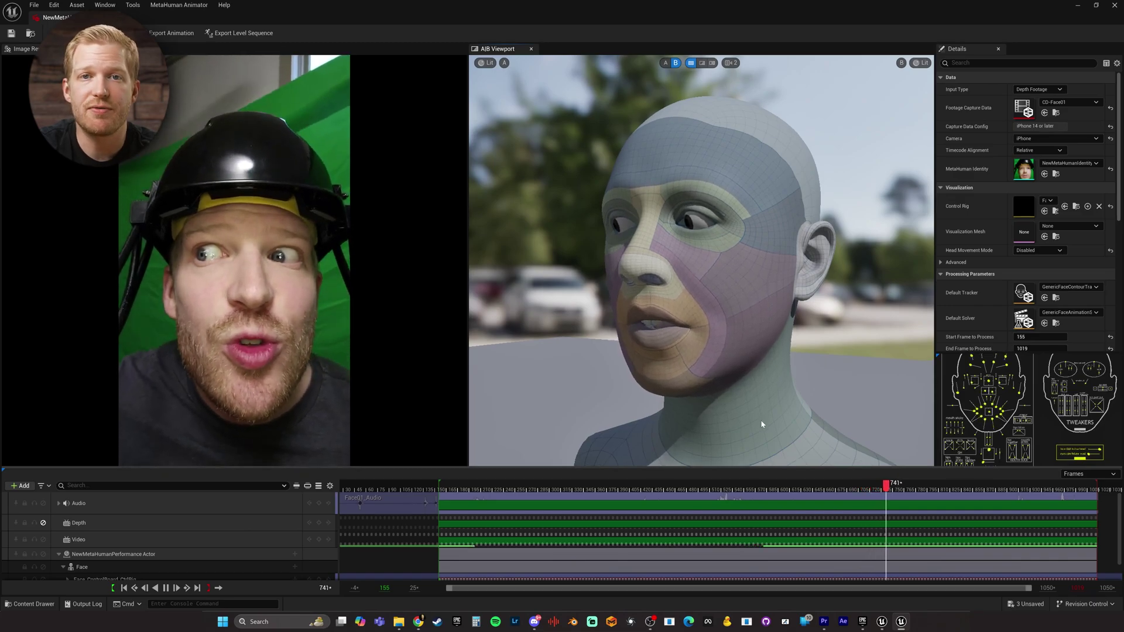
scroll(762, 425, "up", 3)
left_click_drag(761, 425, 855, 424, "alt")
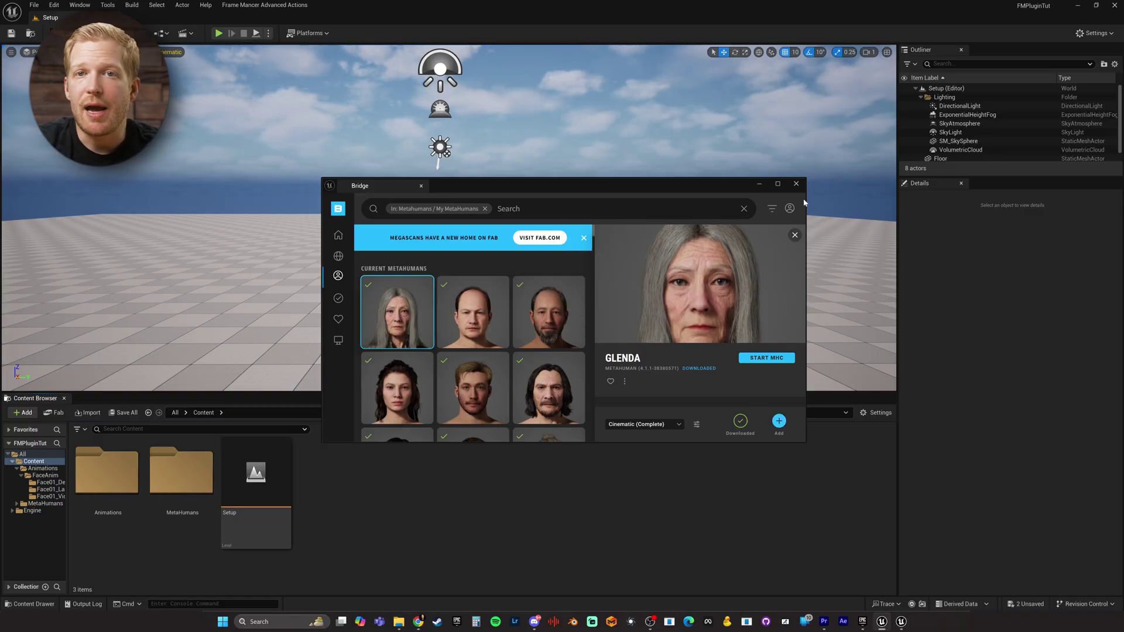
- Close Bridge, decline importing the detected source file changes, and place the Glenda MetaHuman in the Setup level
left_click(797, 183)
left_click(1088, 590)
left_click_drag(556, 498, 450, 328)
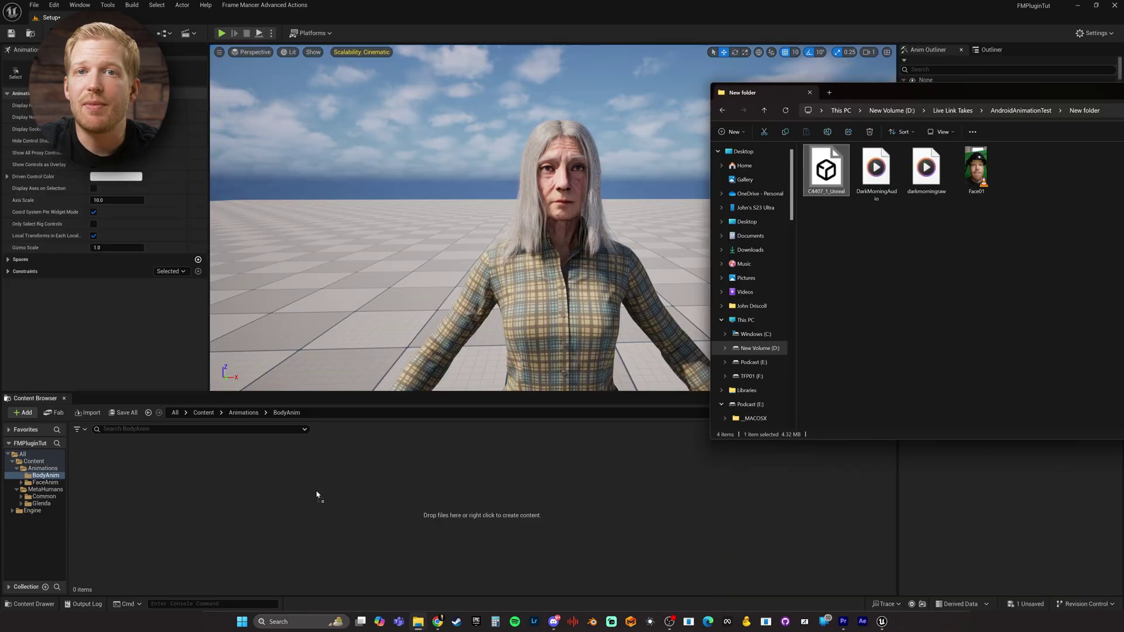
- Import C4407_1_Unreal into the BodyAnim folder and choose f_tal_nrw_body as the target mesh for retargeting its animation
left_click(721, 551)
left_click(182, 481)
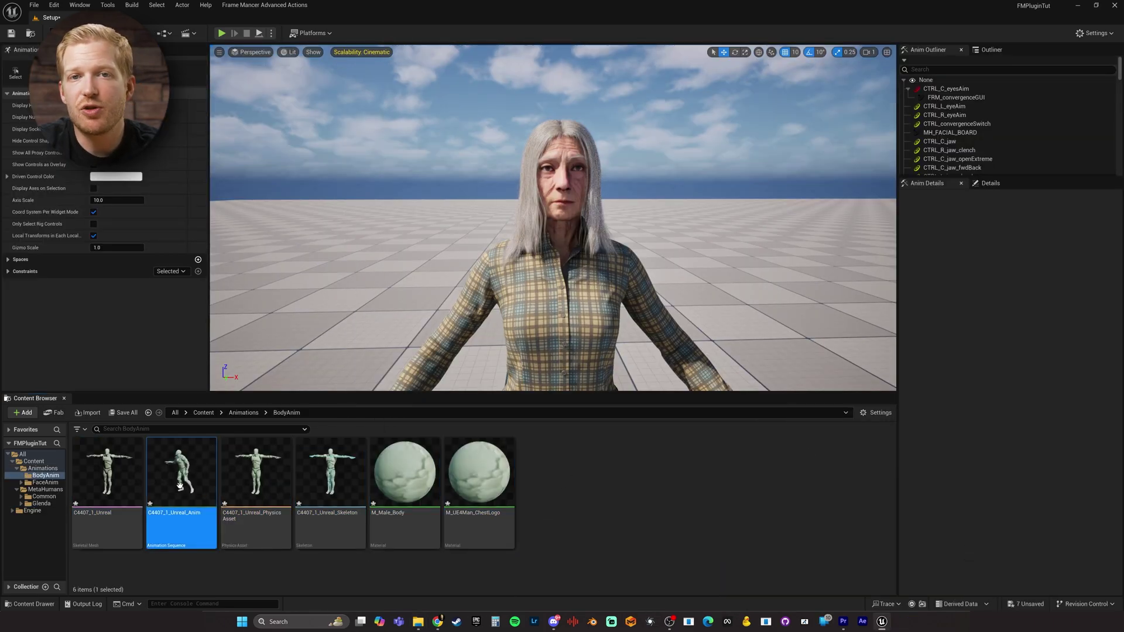
right_click(182, 481)
left_click(235, 224)
left_click(779, 211)
left_click(807, 371)
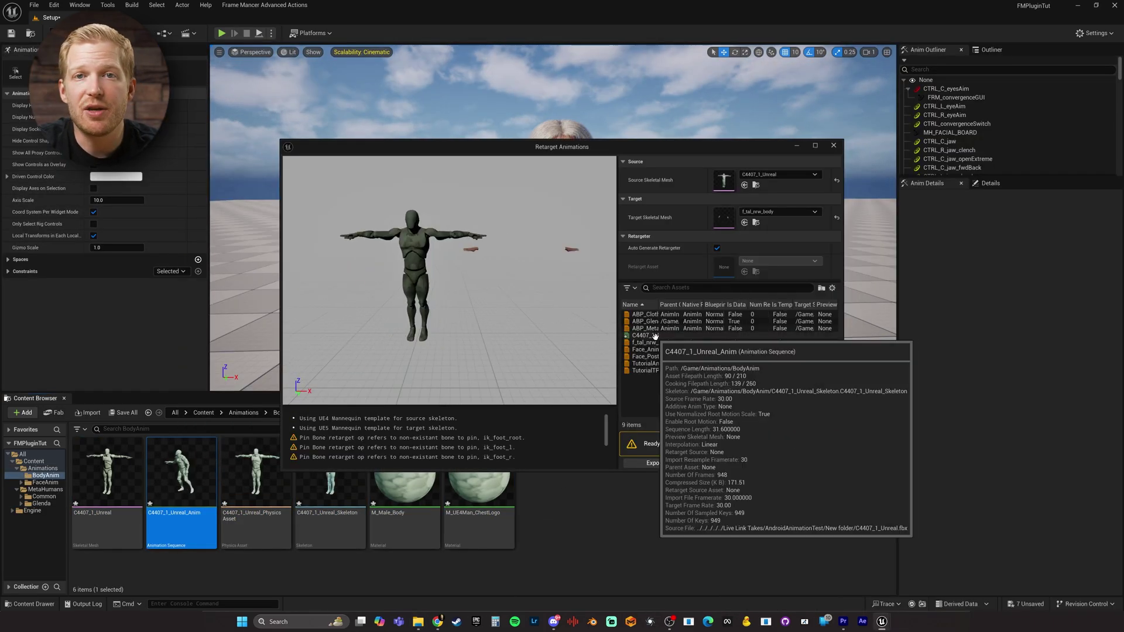
- Export the retargeted C4407_1_Unreal_Anim animation to the BodyAnim folder
left_click(644, 335)
left_click(772, 463)
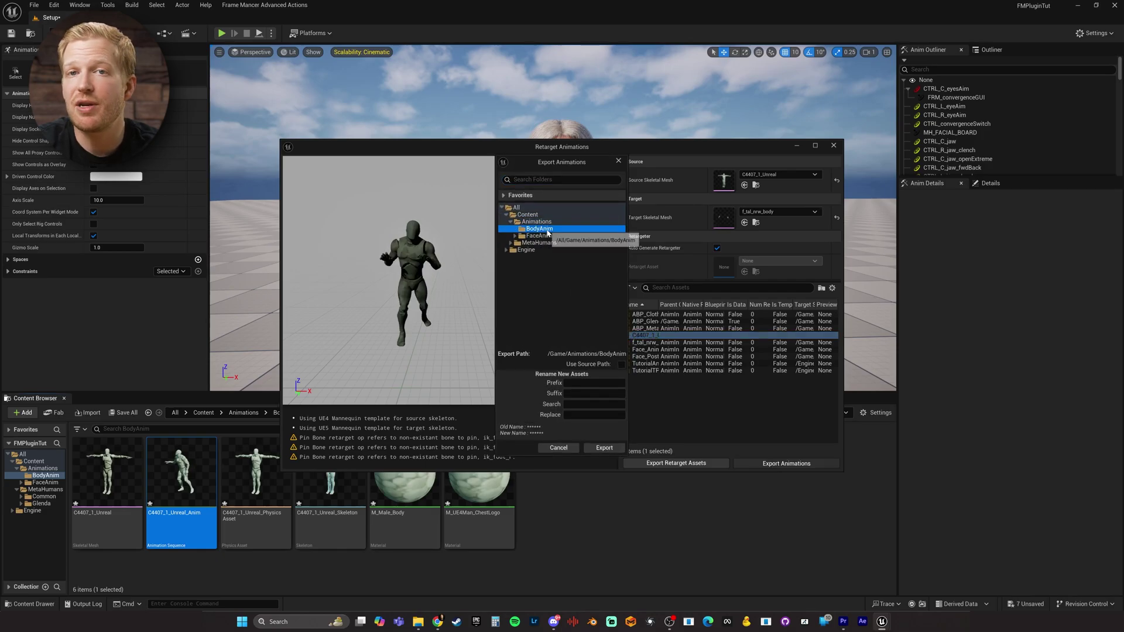
left_click(604, 448)
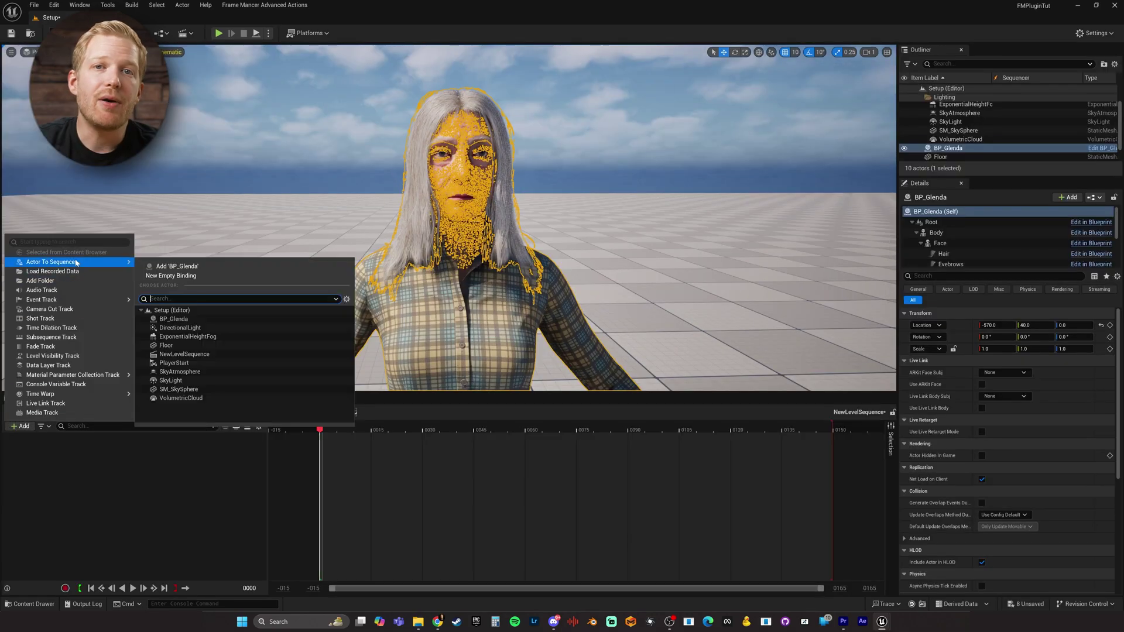
- Set the level sequence to 24 fps and delete the MetaHuman_ControlRig track from BP_Glenda's body
left_click(123, 504)
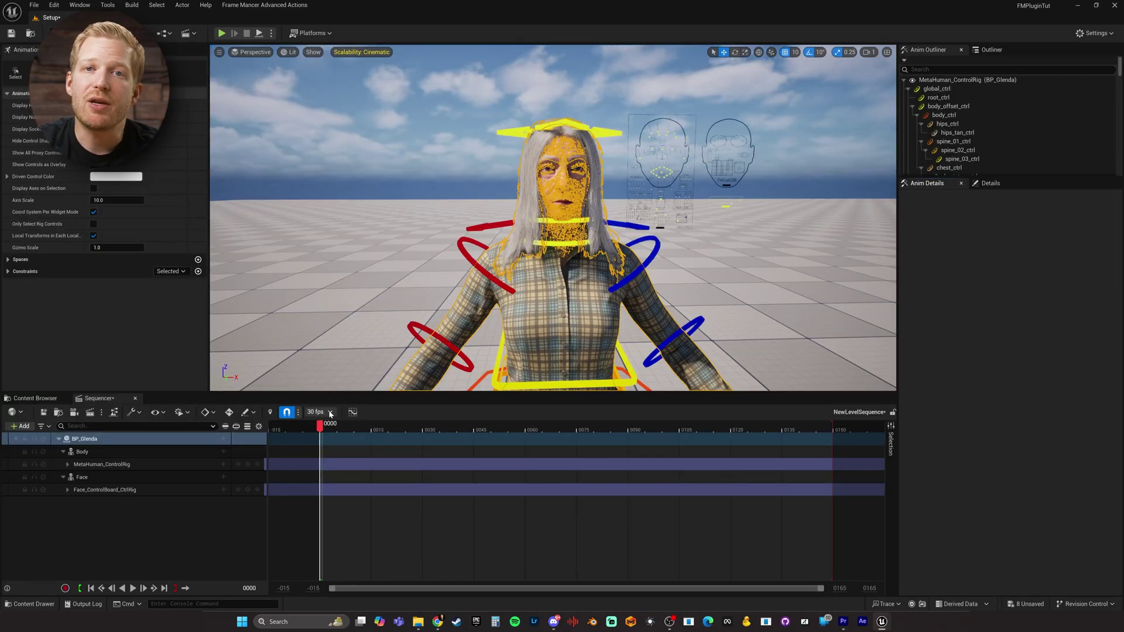
left_click(320, 411)
left_click(339, 244)
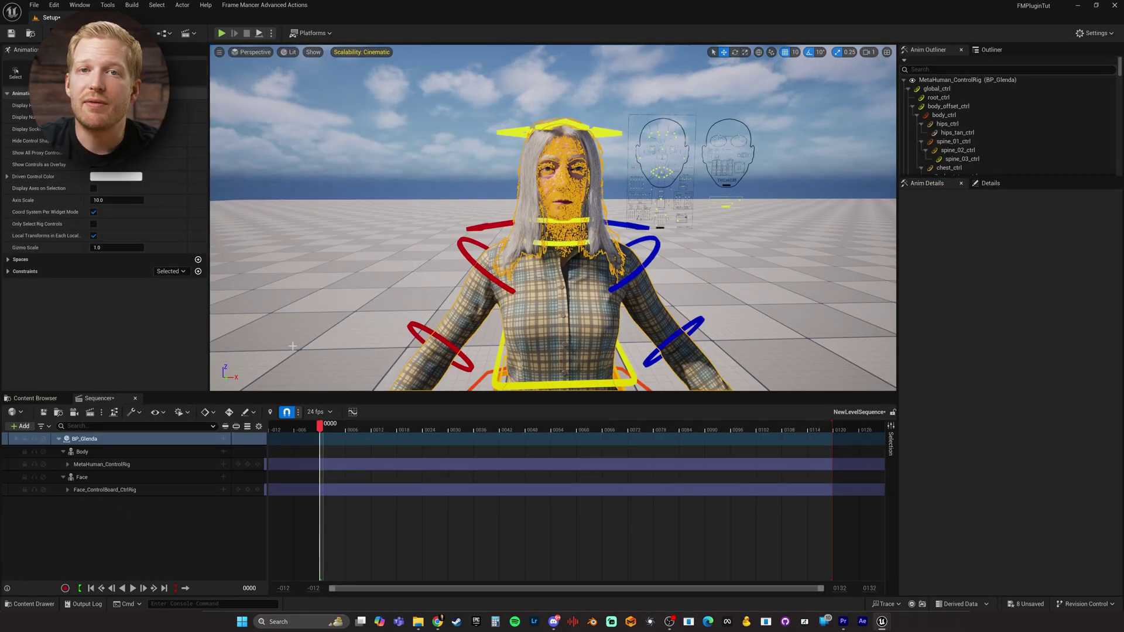
left_click(117, 465)
key("Delete")
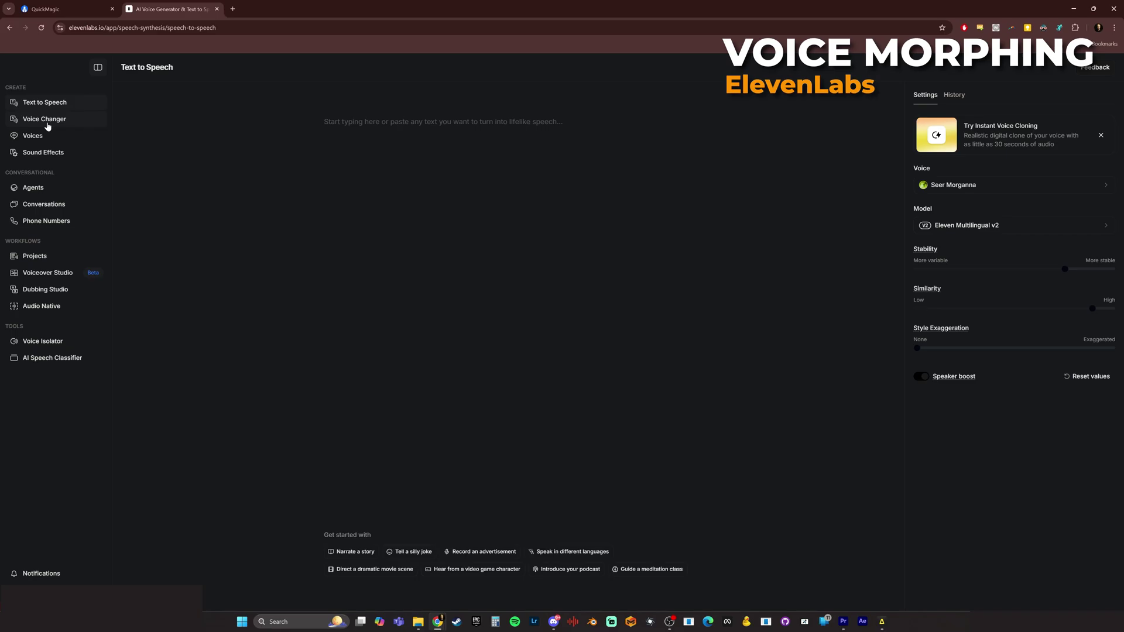
- Switch to ElevenLabs, upload darkmorningraw.mp3 to the Voice Changer, and pick the voice for the conversion
left_click(48, 126)
left_click(415, 291)
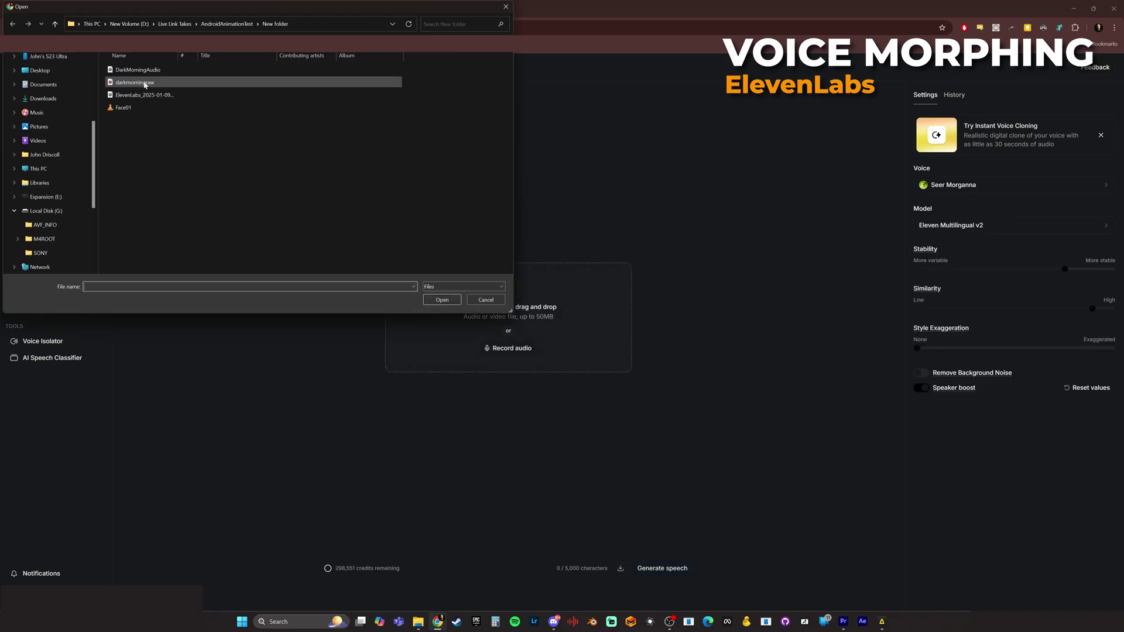
left_click(442, 300)
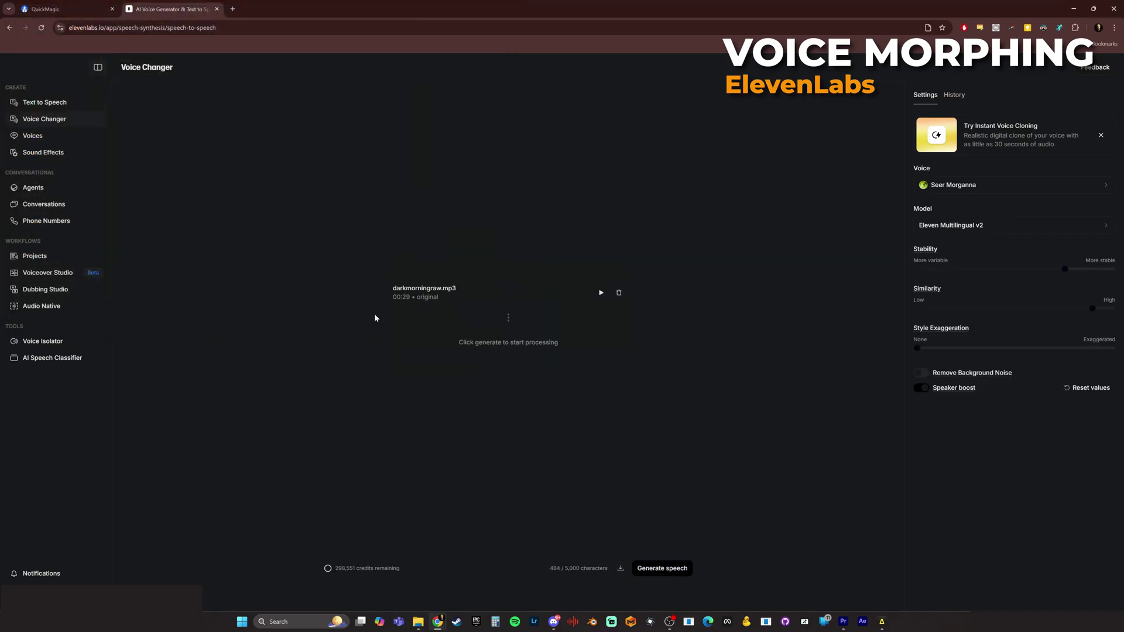
left_click(1095, 188)
left_click(944, 231)
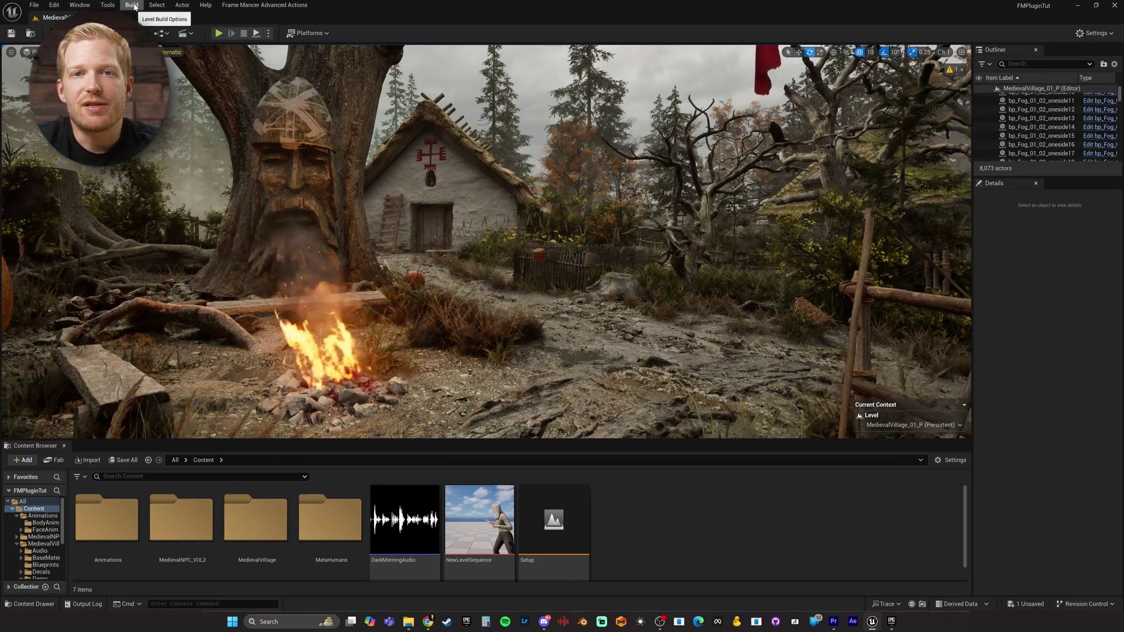
- Hide the MedievalVillage_01_Light_01_Day sublevel and show MedievalVillage_01_Light_02_Dark for the village's lighting
left_click(103, 167)
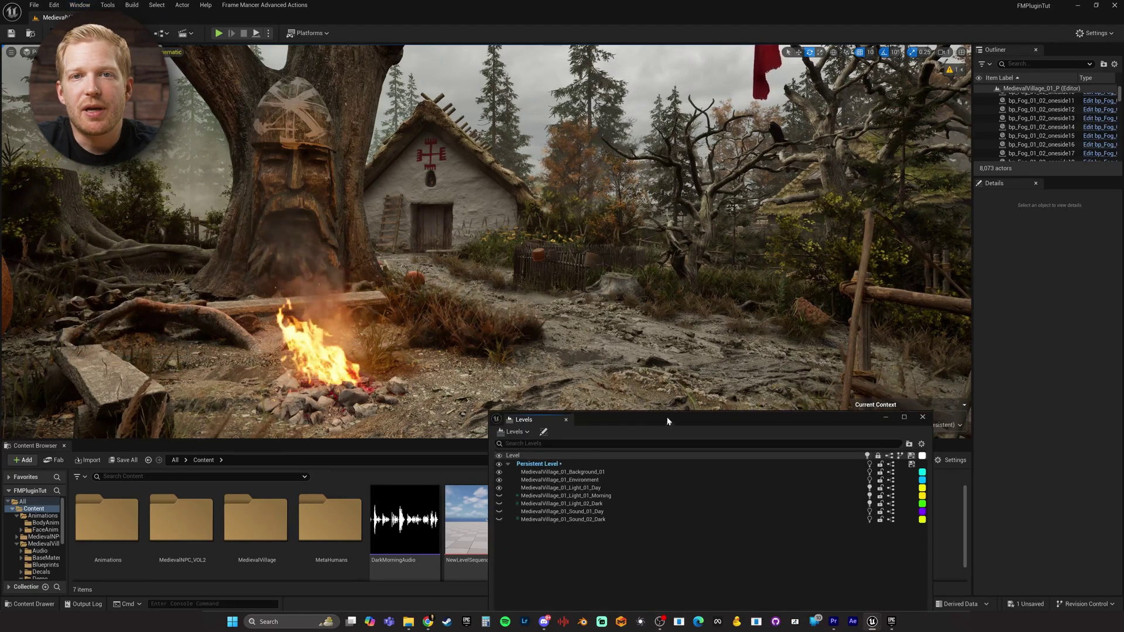
left_click_drag(668, 420, 703, 301)
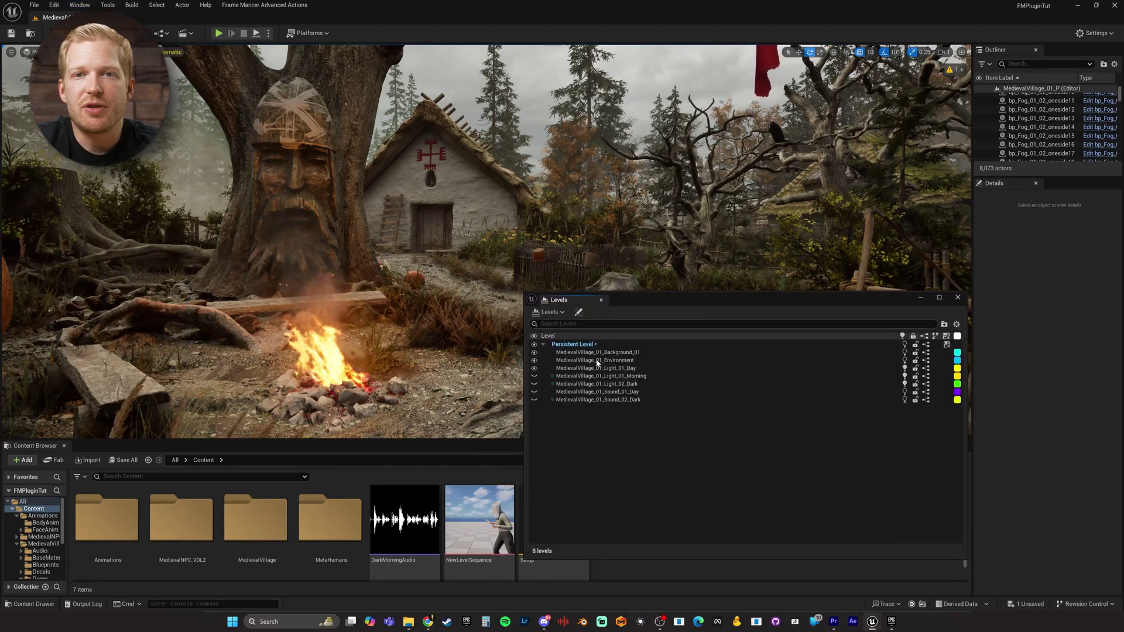
left_click(534, 368)
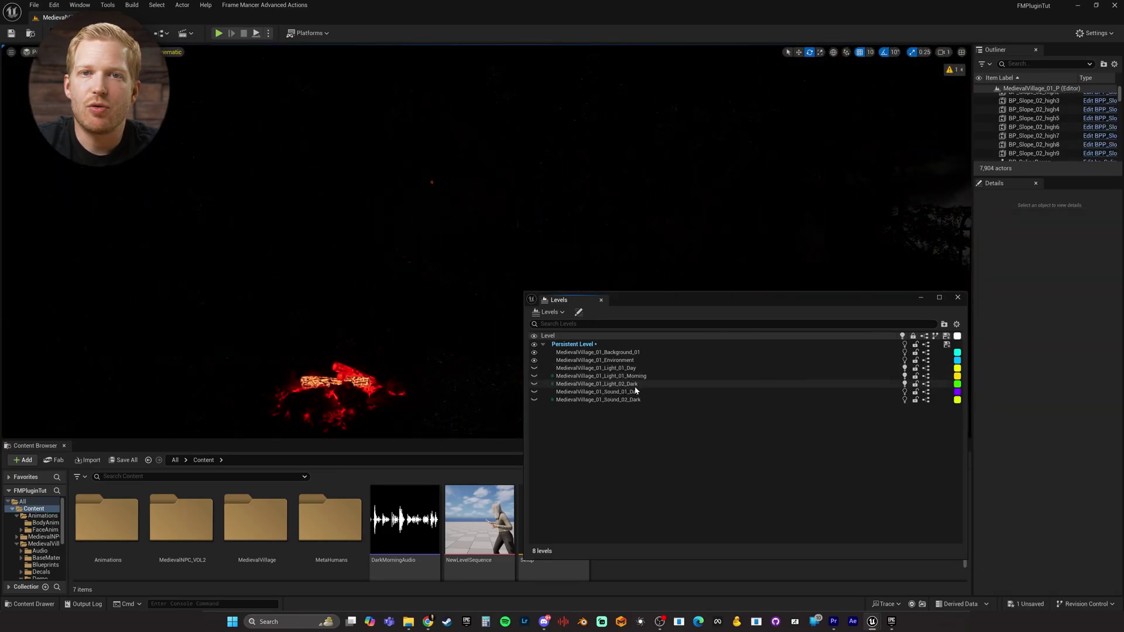
left_click(535, 384)
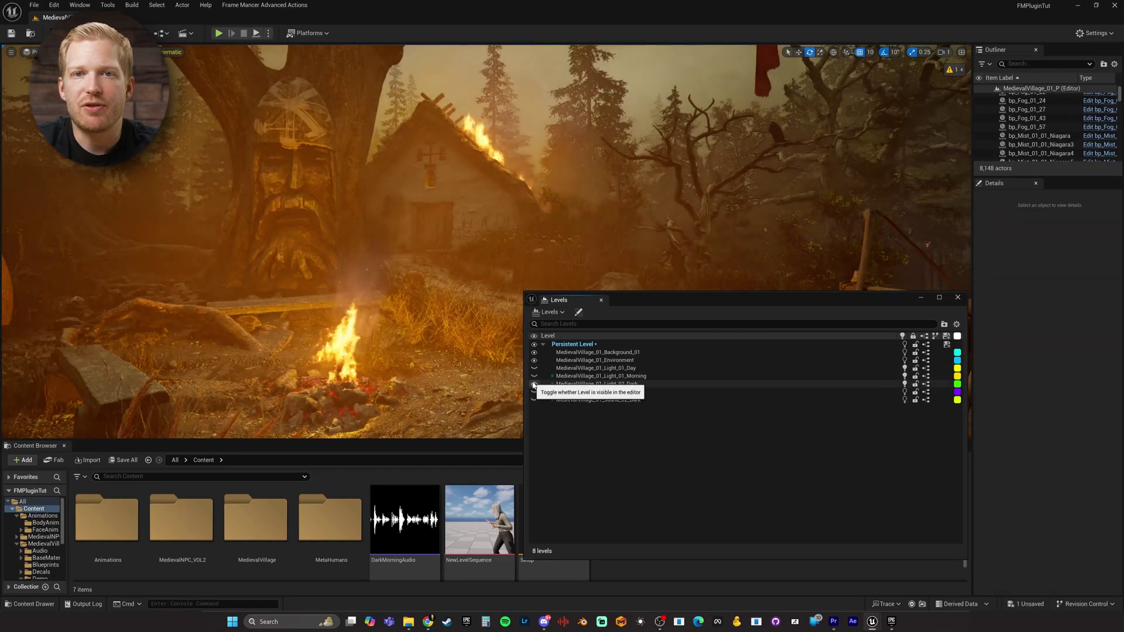
left_click(958, 297)
mouse_move(680, 278)
right_mouse_down()
mouse_move(638, 311)
mouse_move(738, 263)
mouse_move(656, 281)
right_mouse_up()
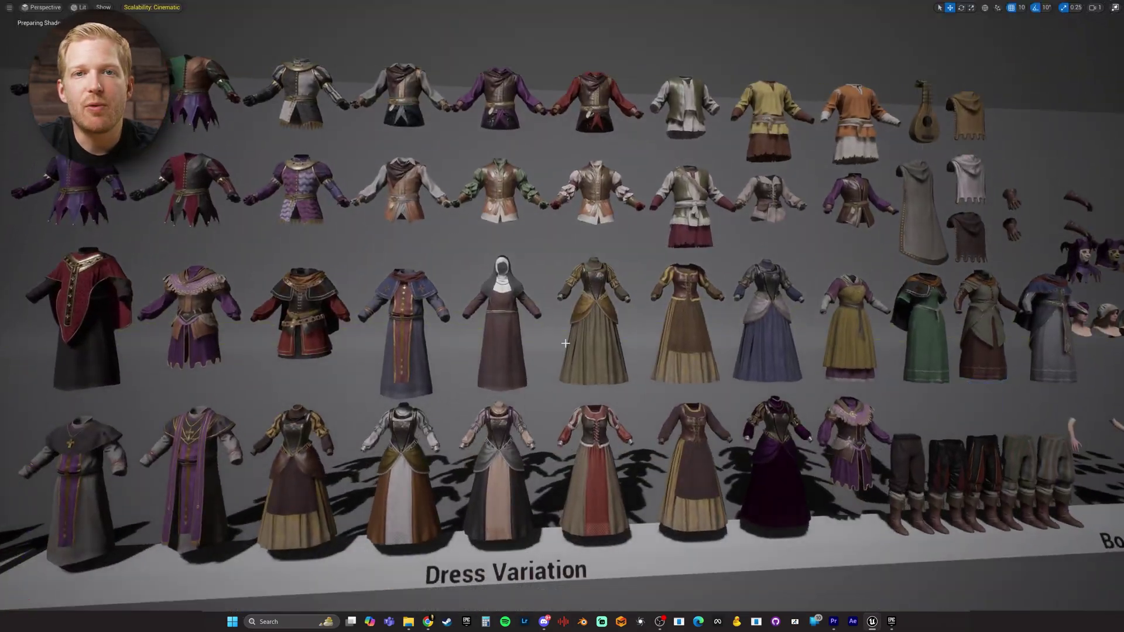
mouse_move(565, 343)
right_mouse_down()
mouse_move(508, 374)
mouse_move(580, 345)
right_mouse_up()
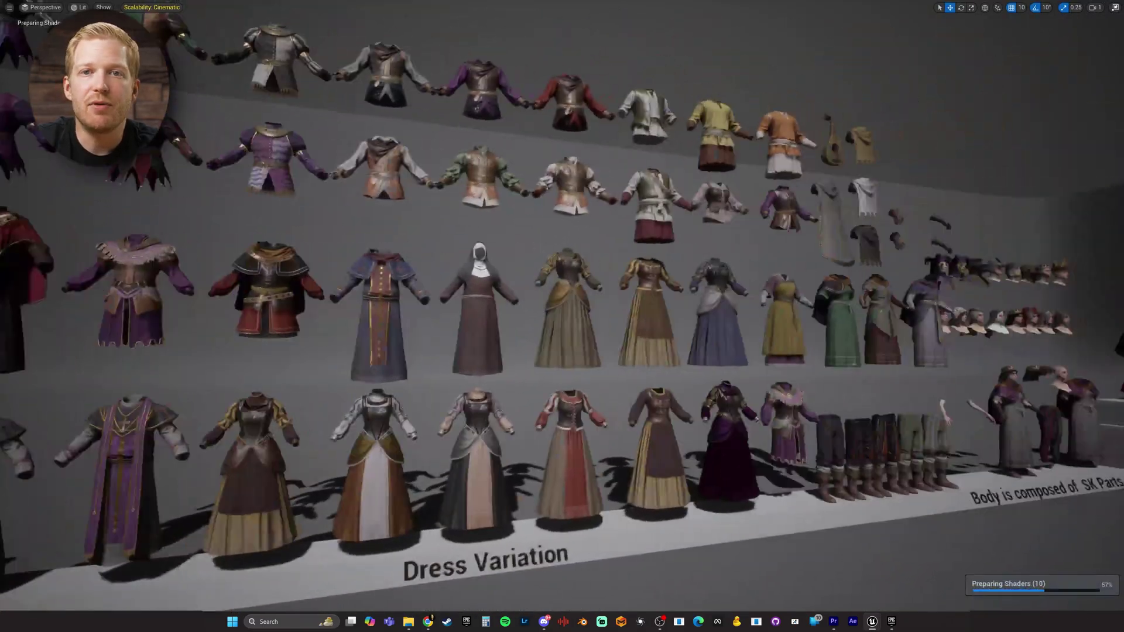
right_click_drag(674, 539, 697, 600)
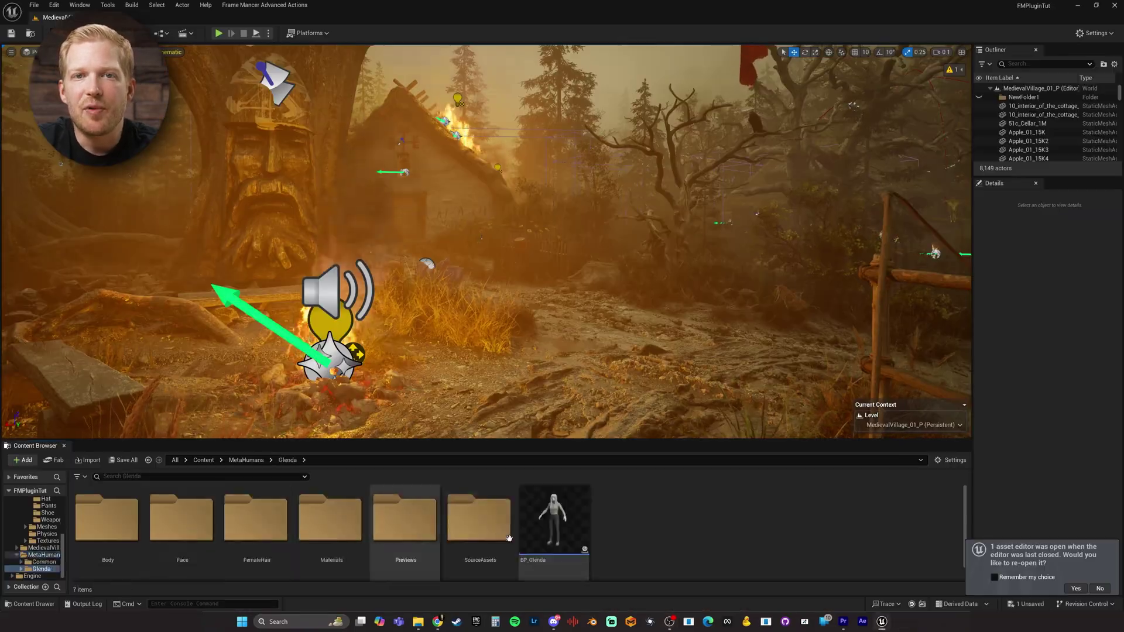
- Place BP_Glenda in the medieval village level near the campfire
left_click_drag(554, 519, 555, 281)
left_click(1012, 243)
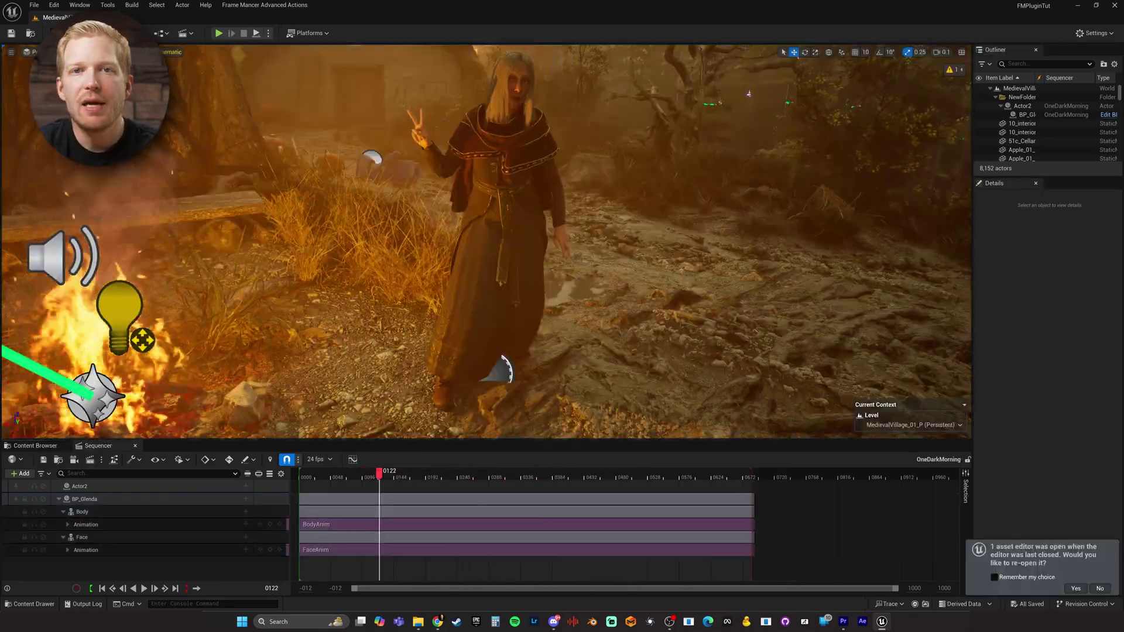
- Place a sphere by Glenda's feet and scale it uniformly to 0.05
left_click(140, 33)
mouse_move(176, 115)
mouse_move(196, 146)
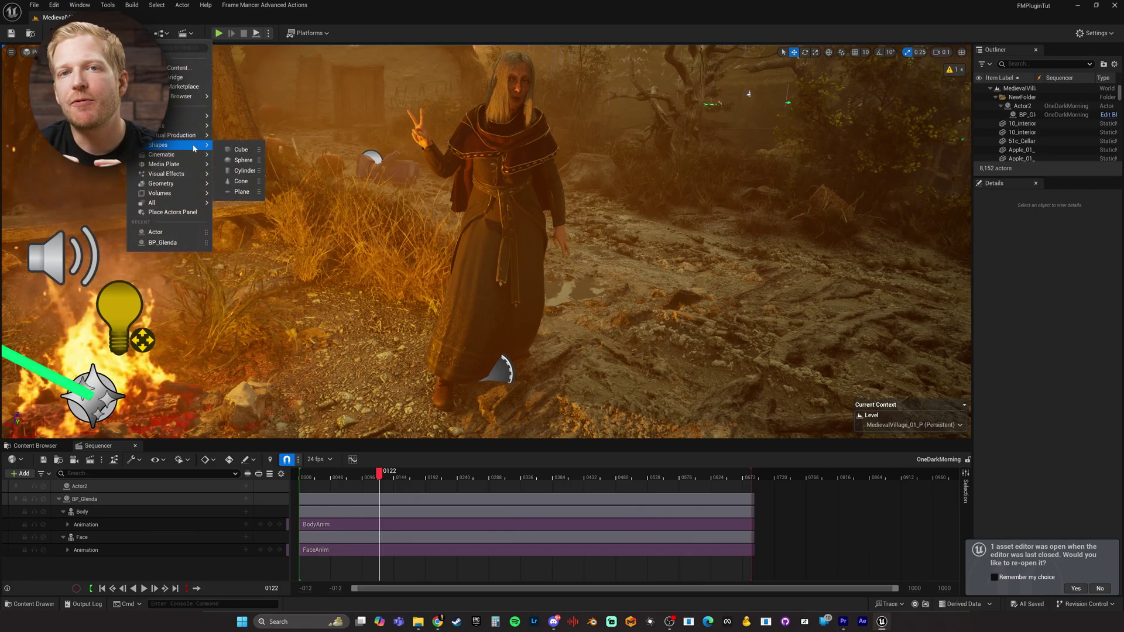
left_click_drag(241, 160, 496, 373)
left_click(993, 288)
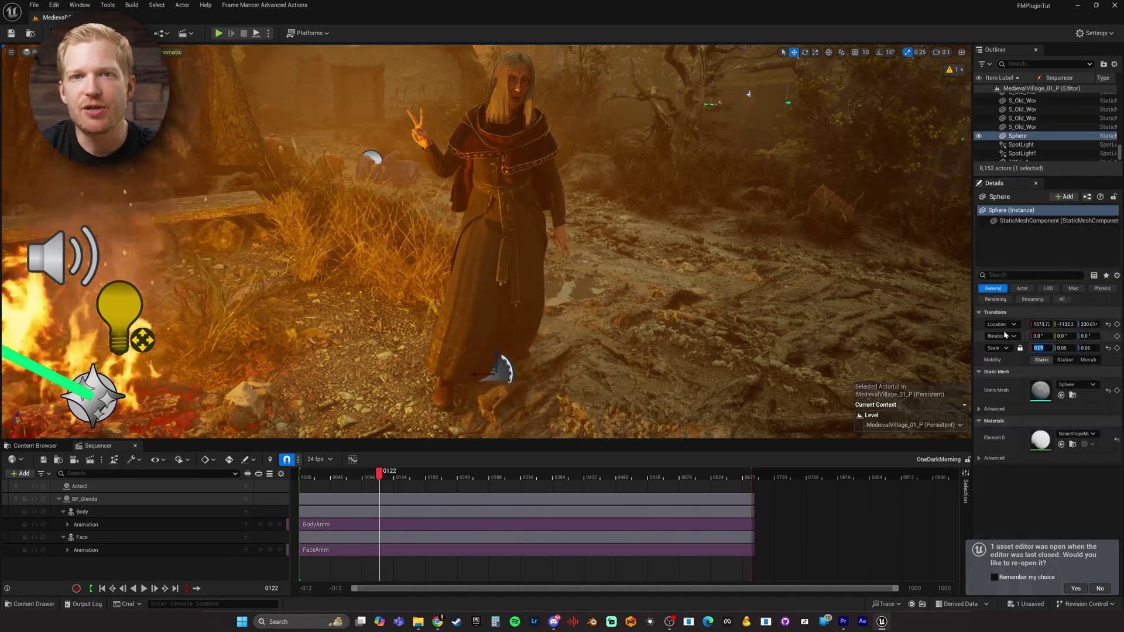
- Add the sphere to the OneDarkMorning sequence and attach it to BP_Glenda's head bone
left_click(20, 473)
left_click(61, 301)
left_click(246, 561)
mouse_move(276, 454)
mouse_move(353, 458)
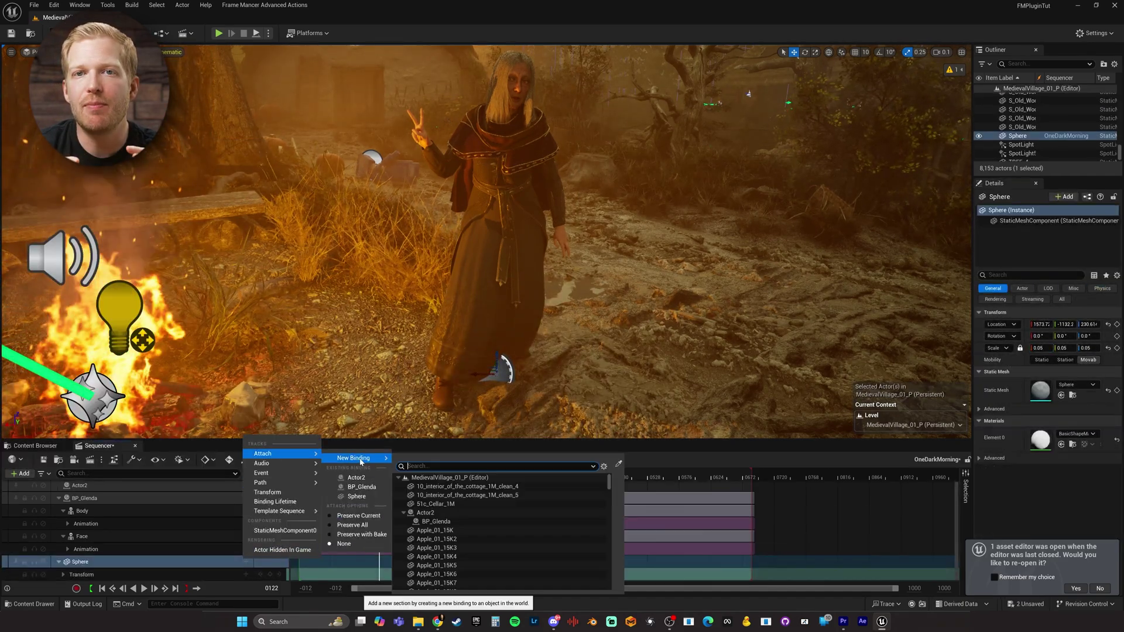
left_click(439, 519)
left_click(460, 538)
left_click(515, 414)
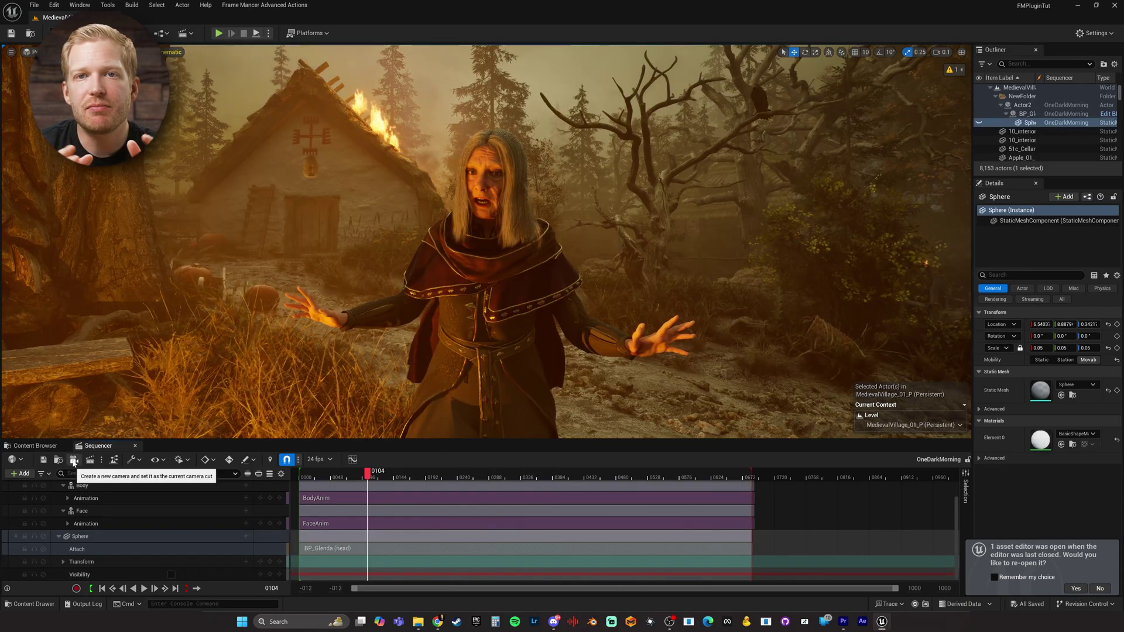
- Add a cine camera to the sequence with a 35mm VistaVision filmback and a 1.77 (16:9) crop
left_click(73, 461)
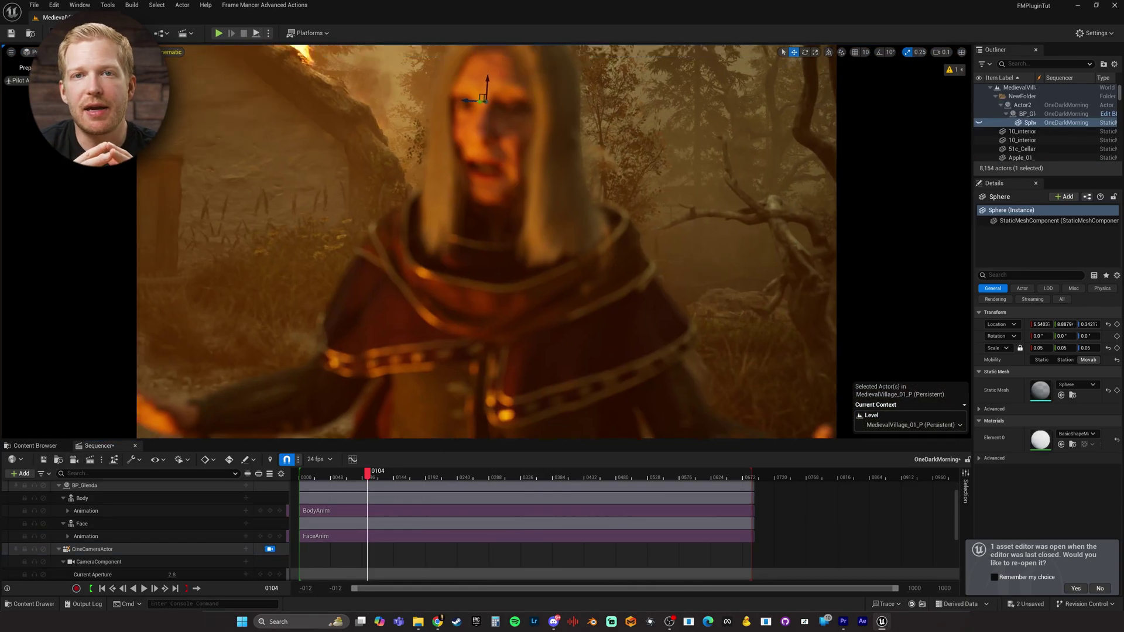
scroll(1031, 422, "down", 5)
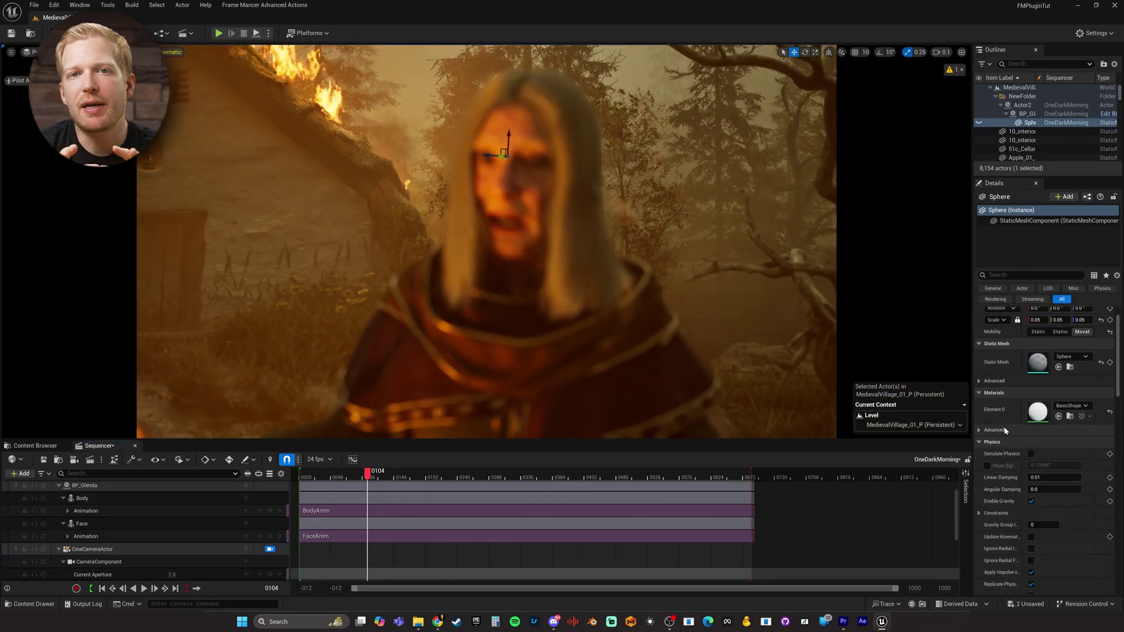
left_click(92, 549)
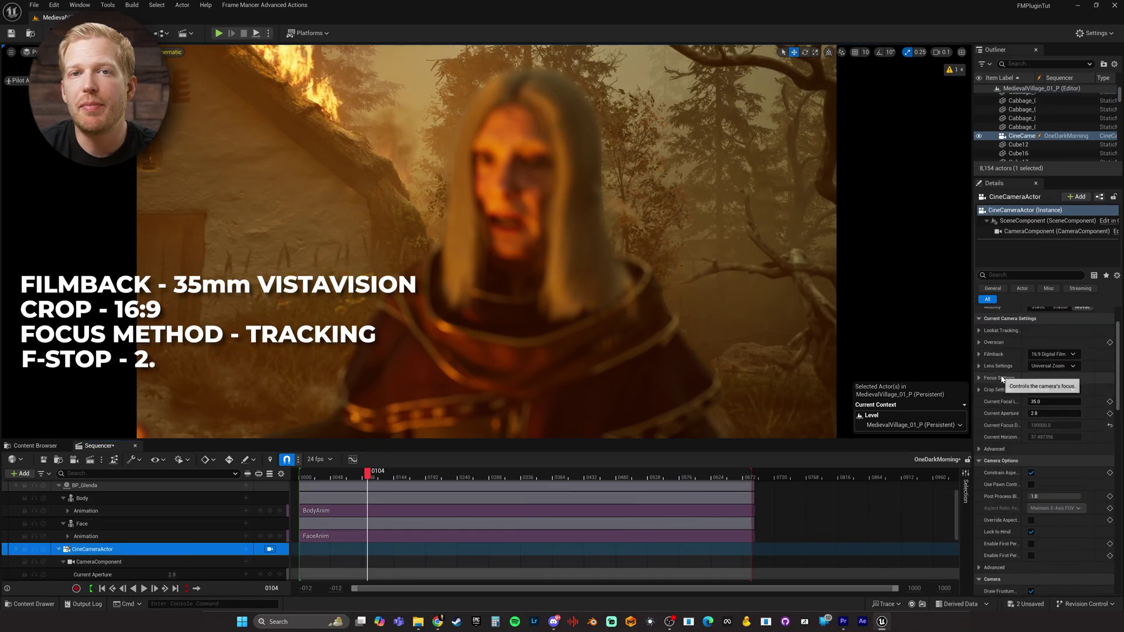
left_click(1054, 396)
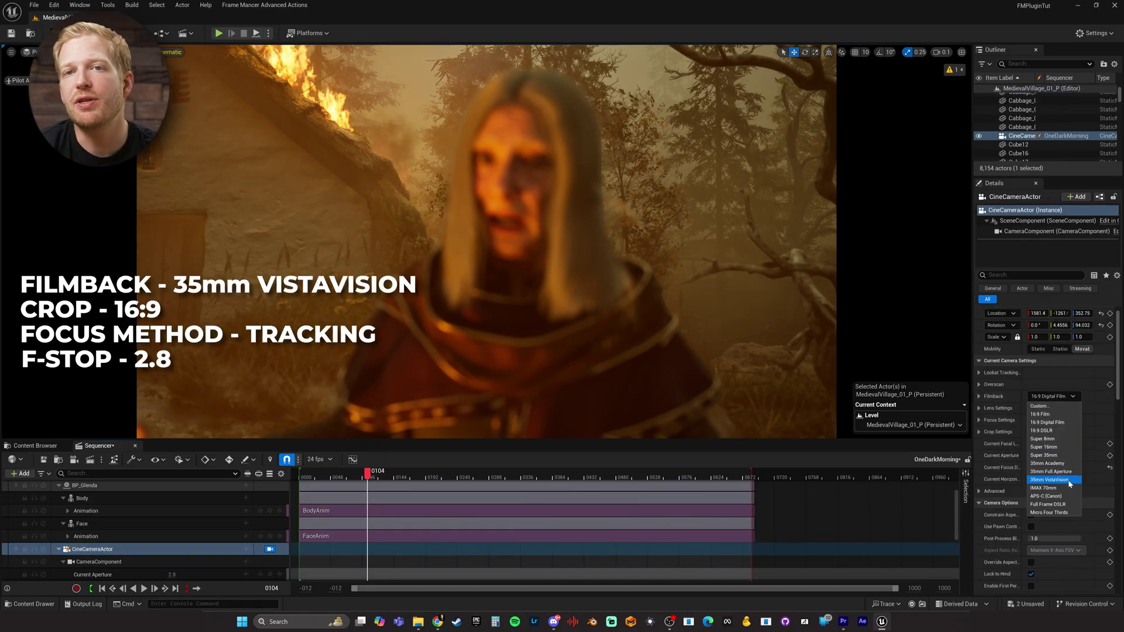
left_click(1054, 481)
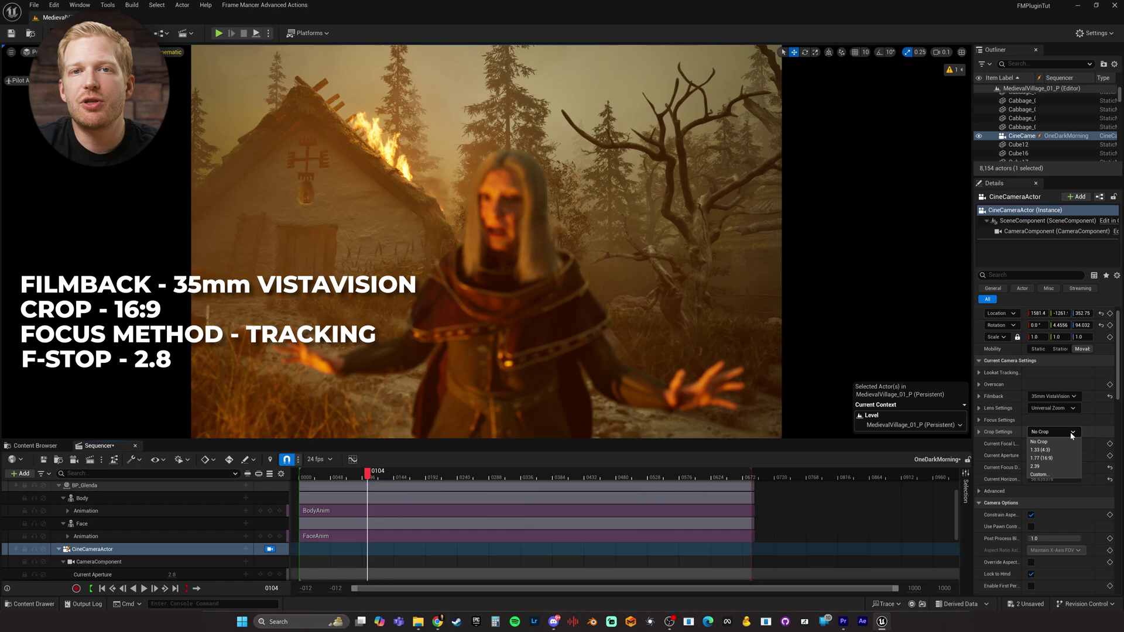
left_click(1042, 458)
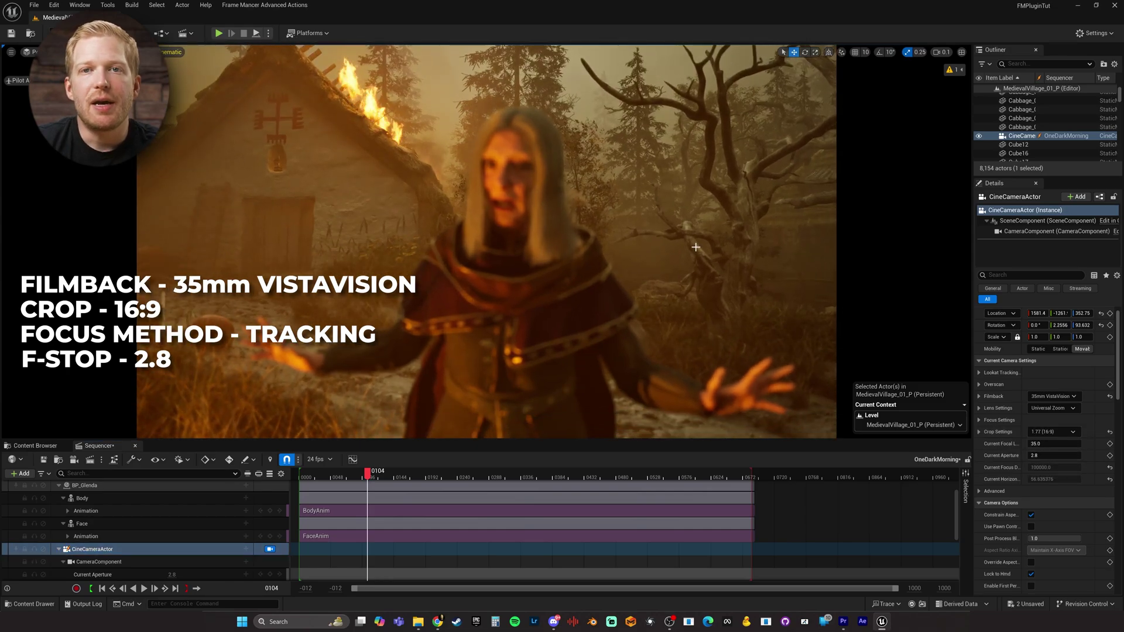
- Set the cine camera's focus method to Tracking, with the sphere attached to BP_Glenda as the actor to track
scroll(988, 443, "up", 1)
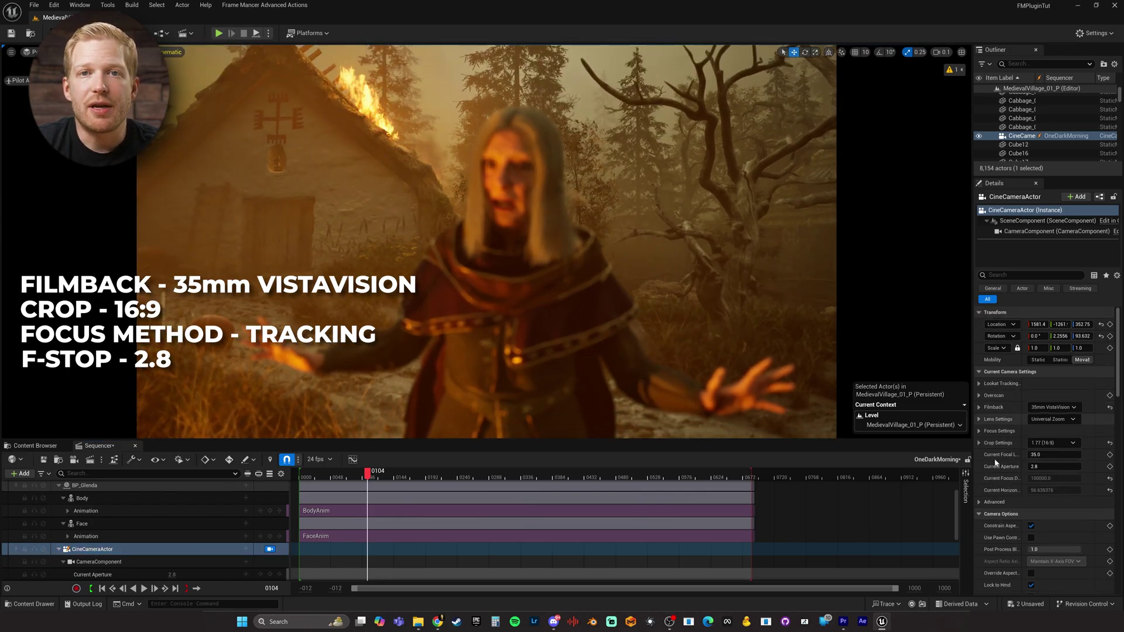
left_click(990, 431)
left_click(1039, 466)
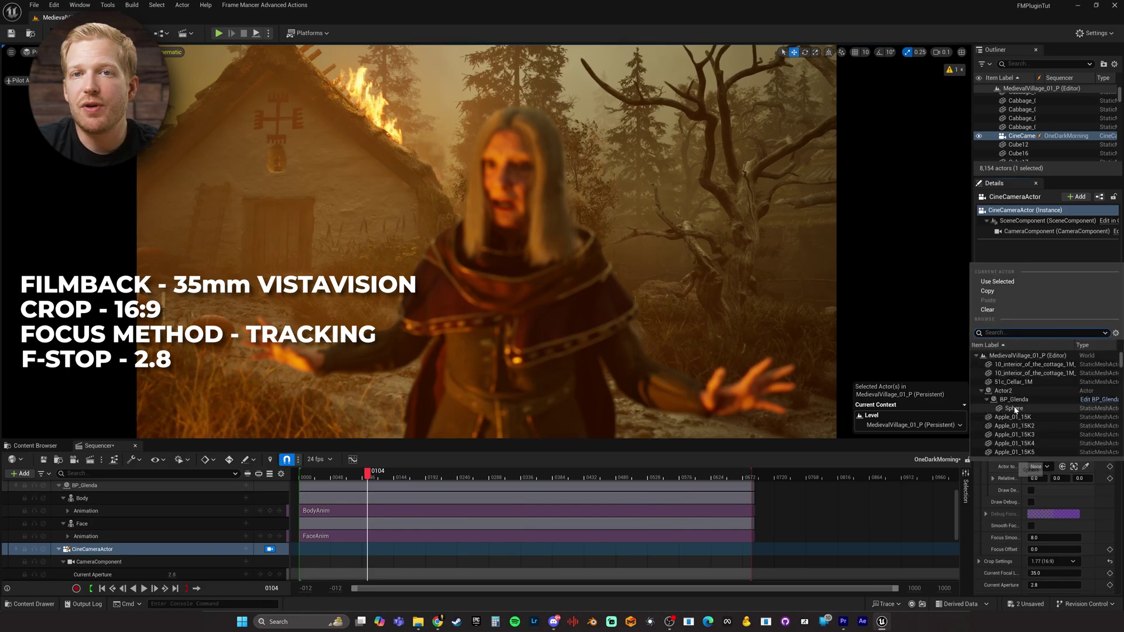
left_click(1015, 409)
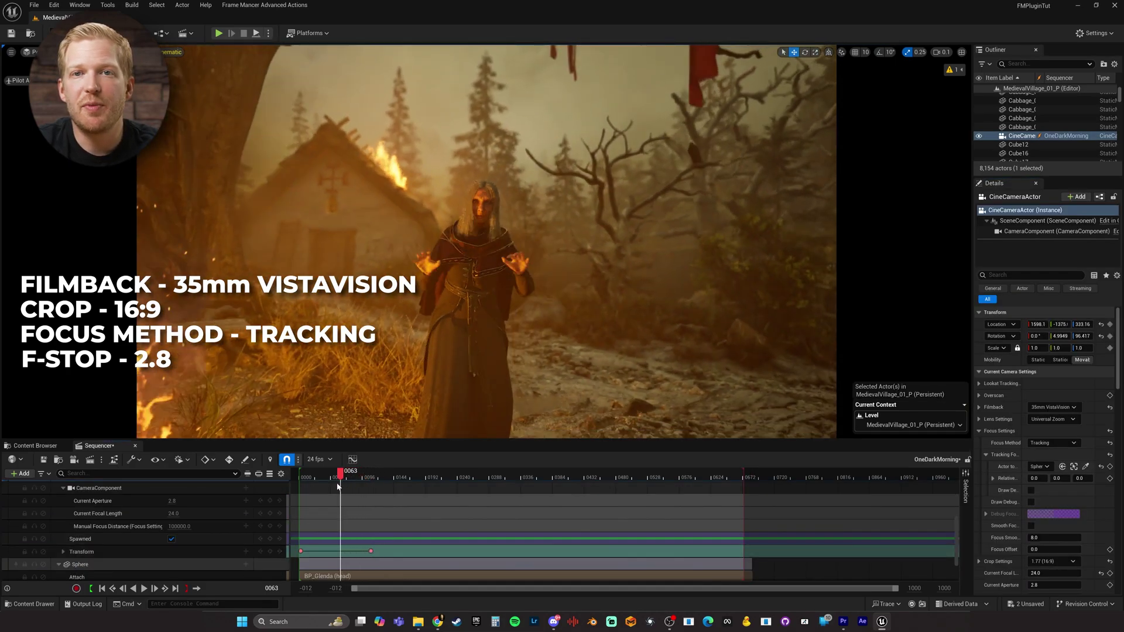
- Play the sequence through the cine camera to review the focus tracking
left_click(145, 589)
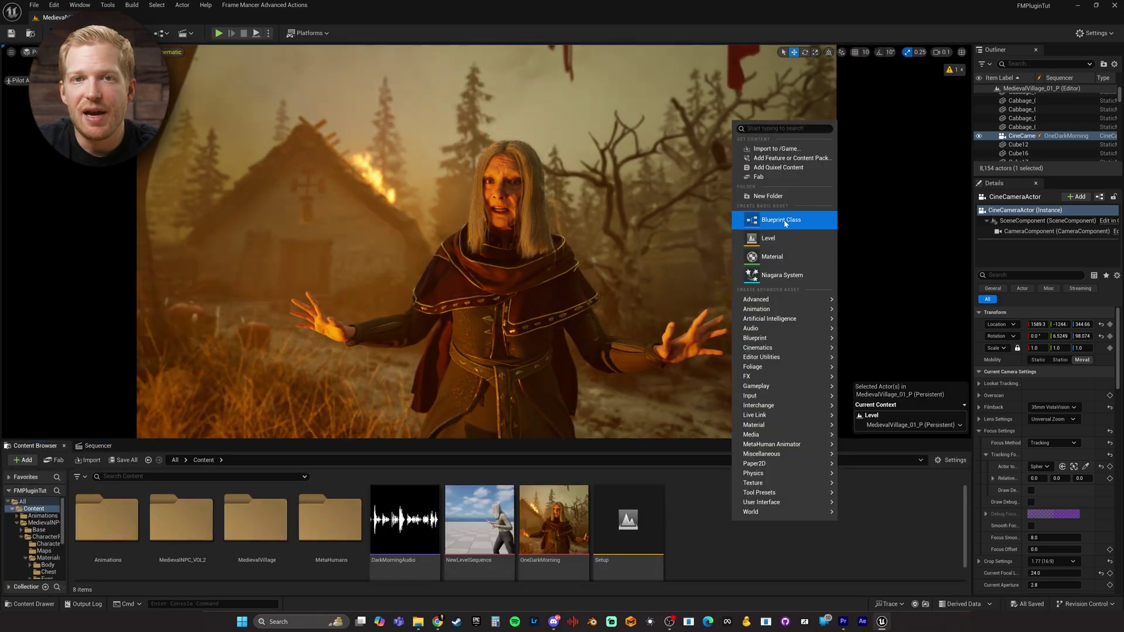
- Create a Blueprint class based on DefaultCameraShakeBase and name it camshake01
left_click(779, 220)
left_click(435, 369)
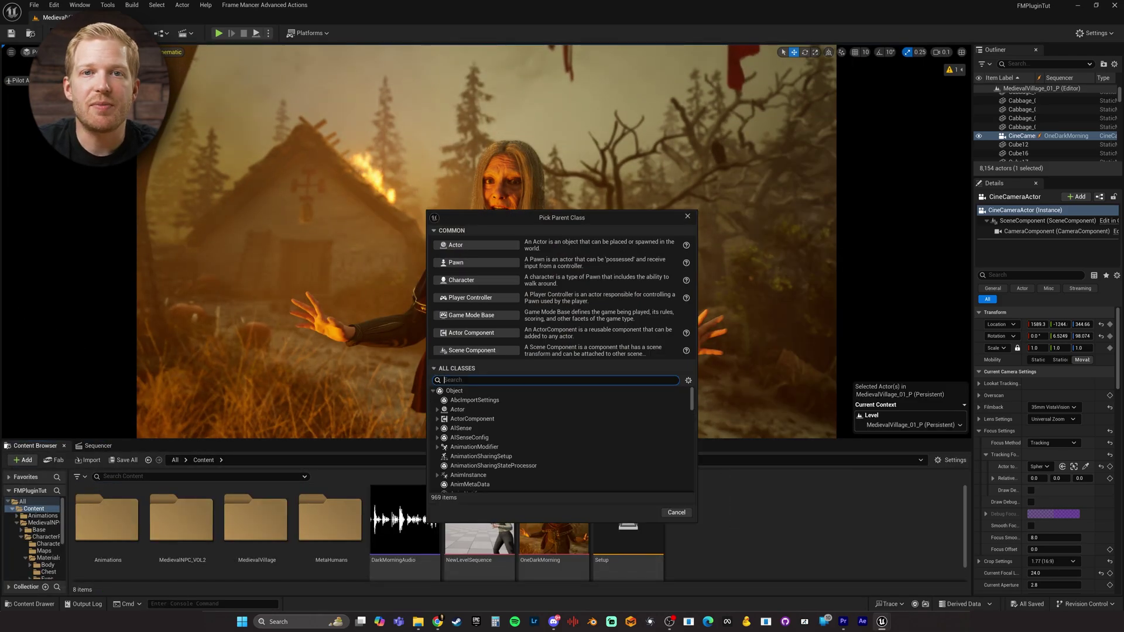
type("camerashake")
left_click(489, 475)
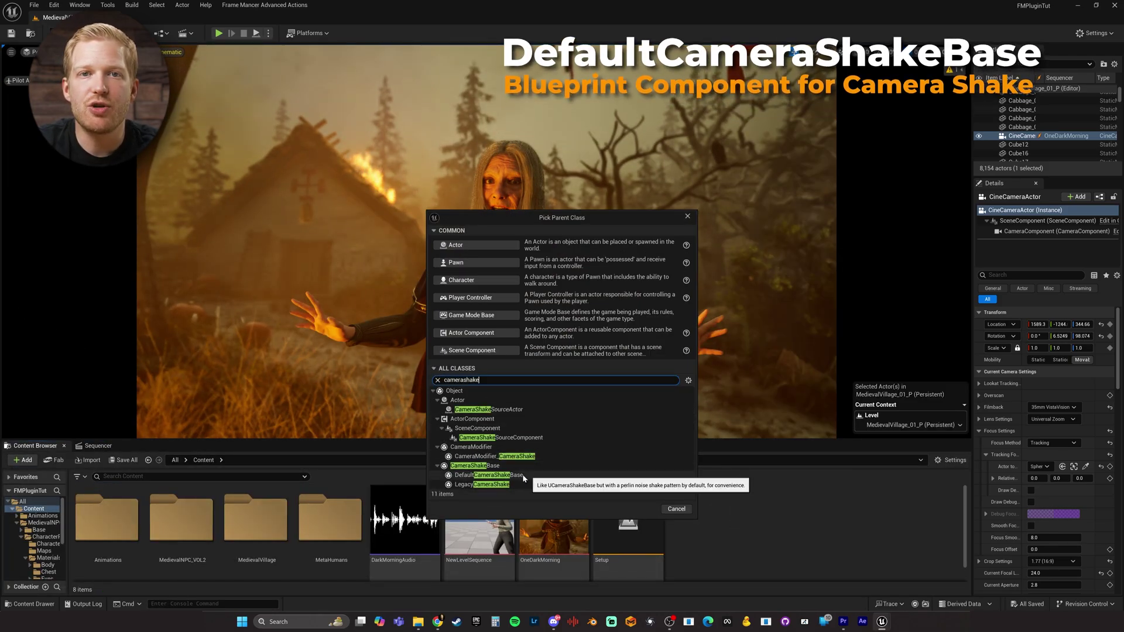
left_click(639, 509)
type("camshake01")
key("Return")
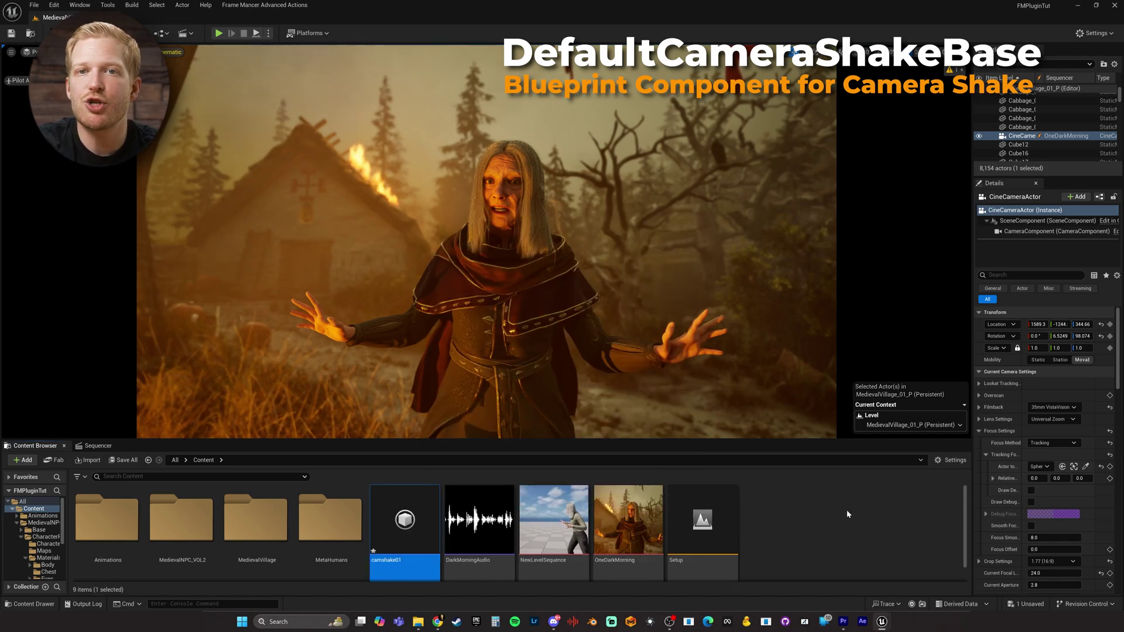
- Set the duration of camshake01's root shake pattern to -1.0, compile the Blueprint and close its editor
double_click(411, 536)
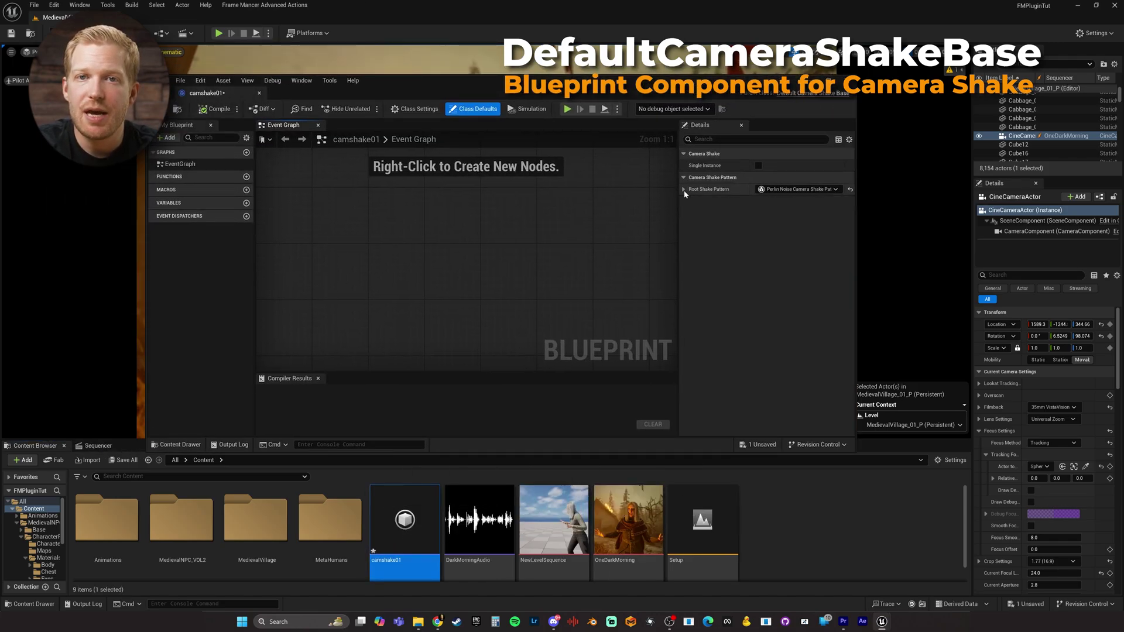
left_click(816, 230)
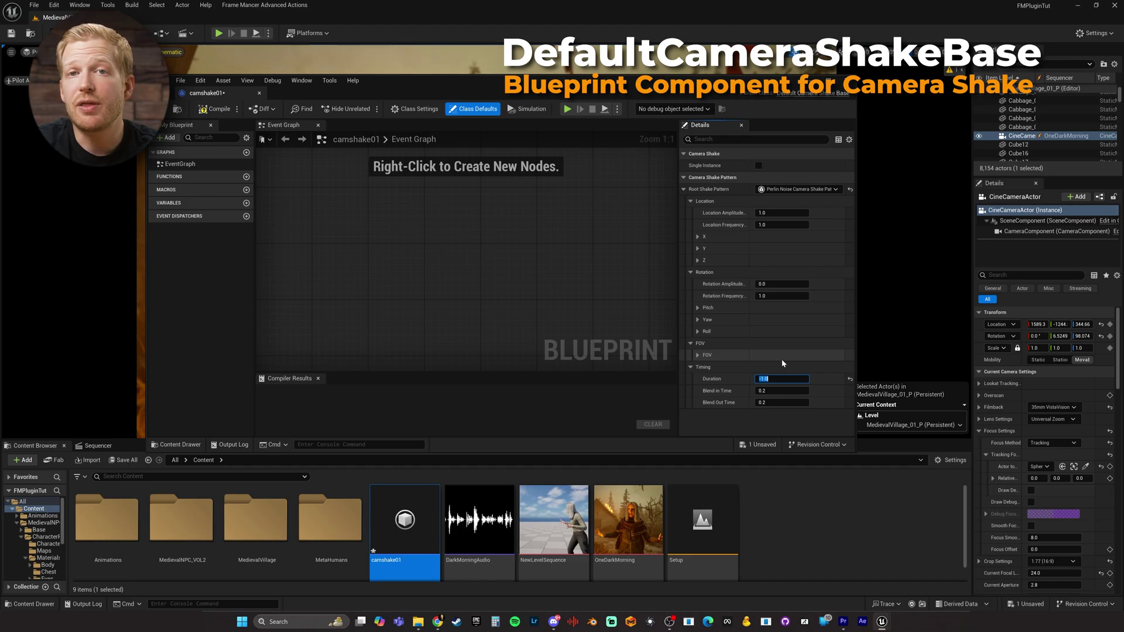
left_click(748, 408)
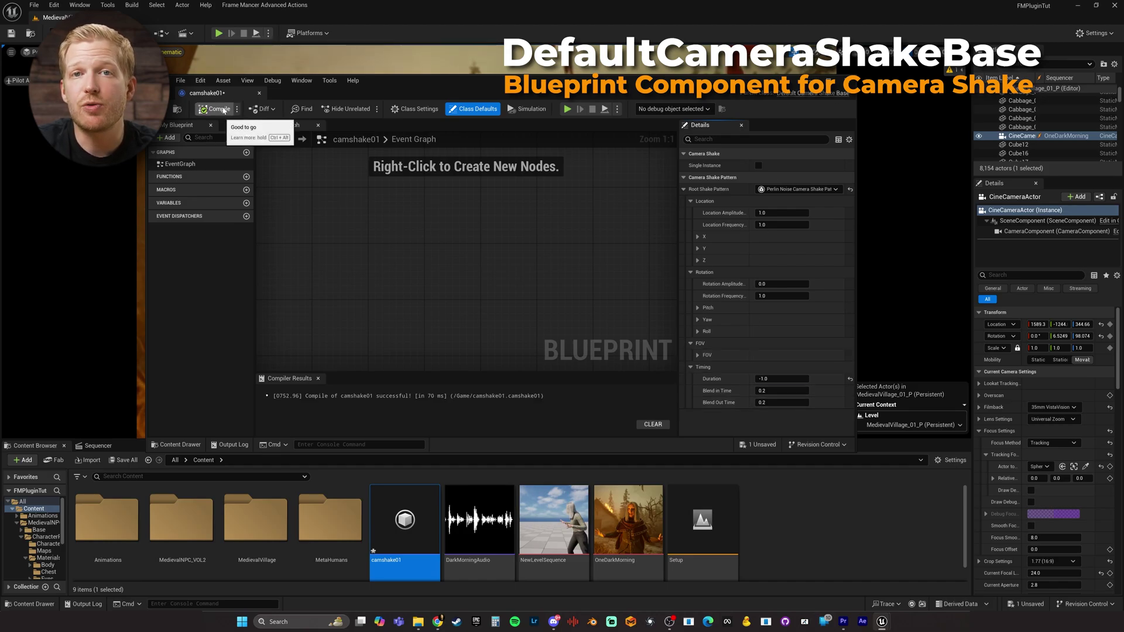
left_click(827, 88)
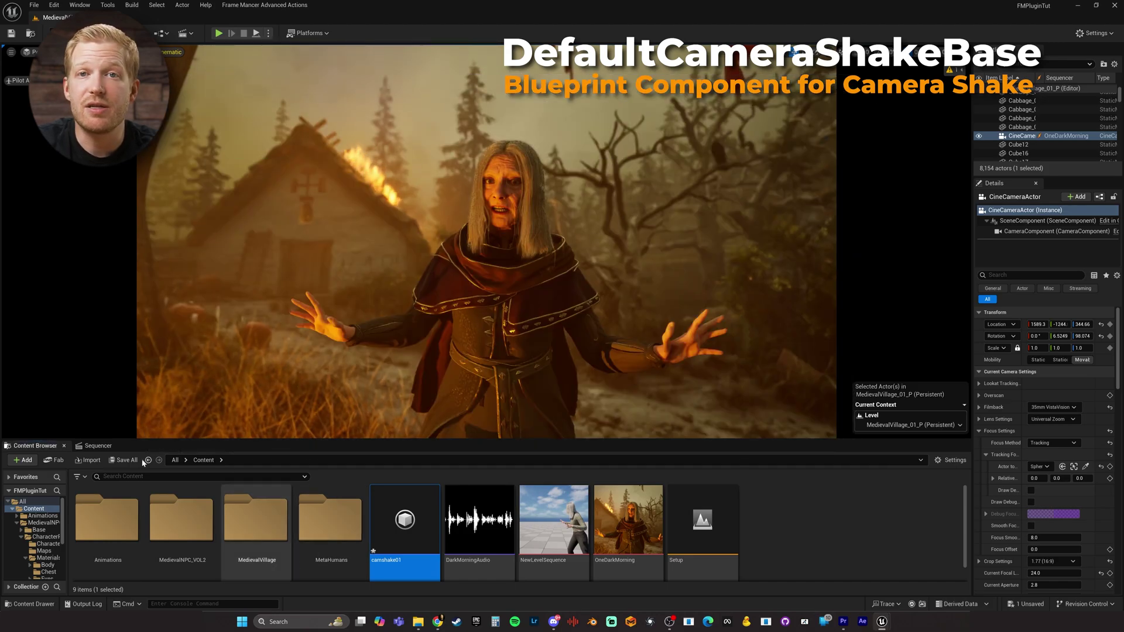
- Add camshake01 as a camera shake track on the CineCameraActor in the sequence and play the result
left_click(98, 446)
left_click(247, 495)
mouse_move(287, 405)
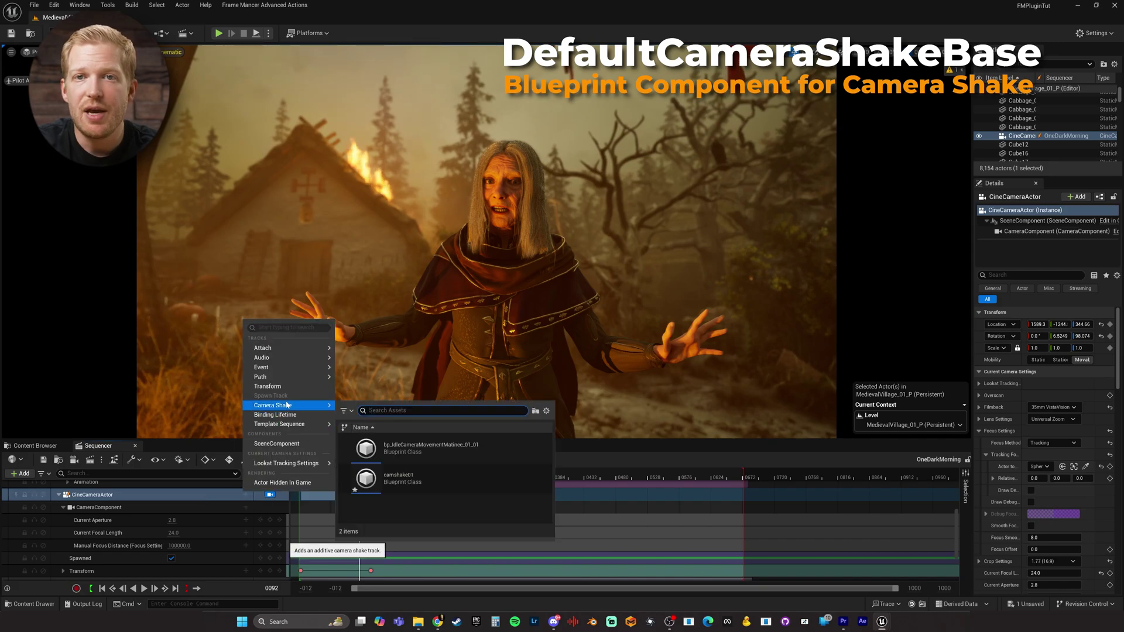
left_click(403, 478)
left_click(144, 588)
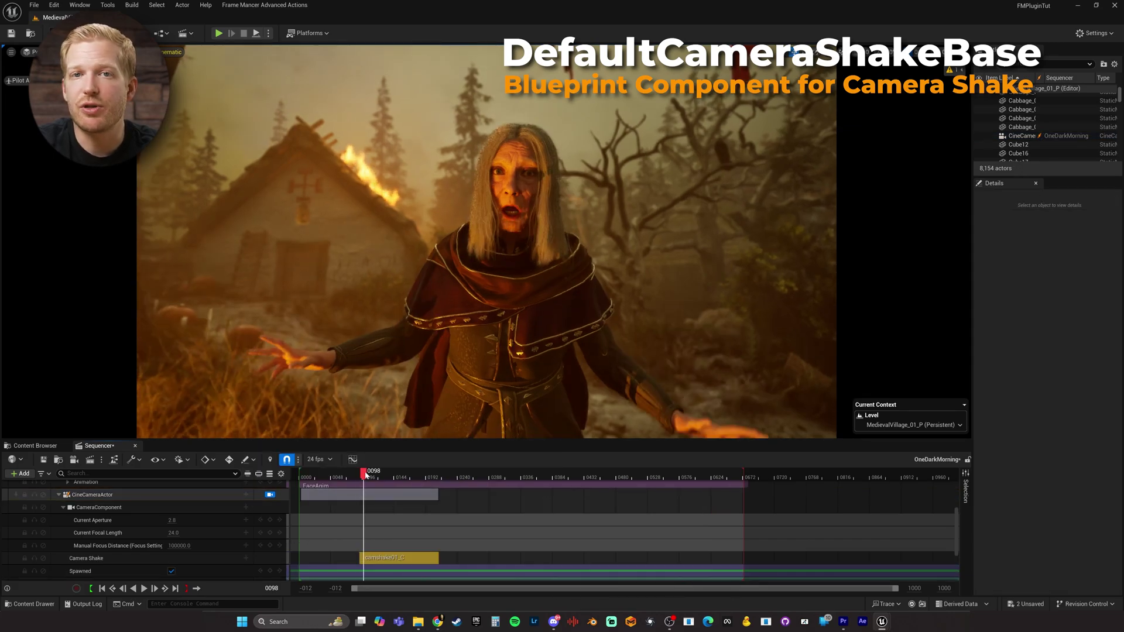
key("space")
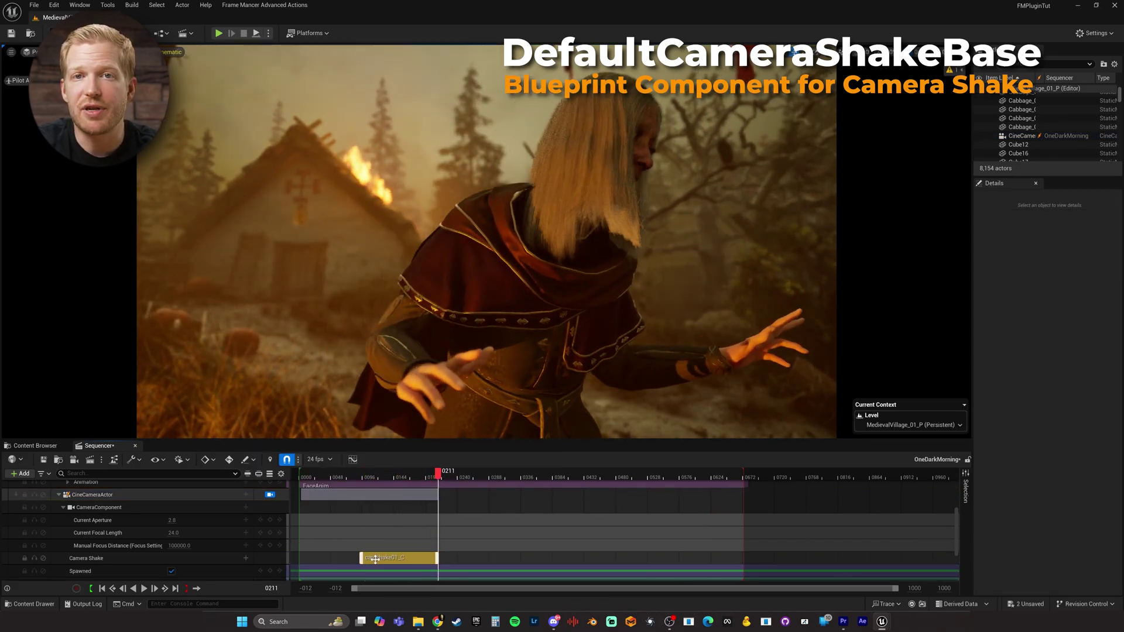
- Extend the camera shake section to the end of the sequence and replay the shot from near the start
left_click_drag(375, 559, 744, 558)
left_click_drag(421, 475, 325, 478)
key("space")
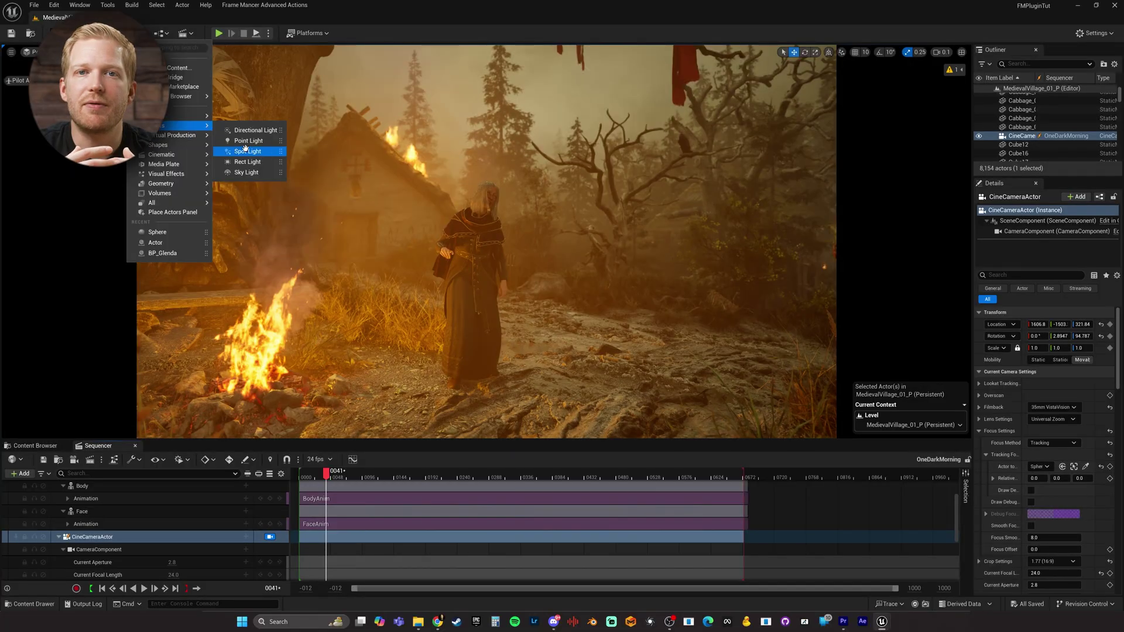
- Position the orange SpotLight2 beside Glenda so that it lights her from the side
left_click(245, 151)
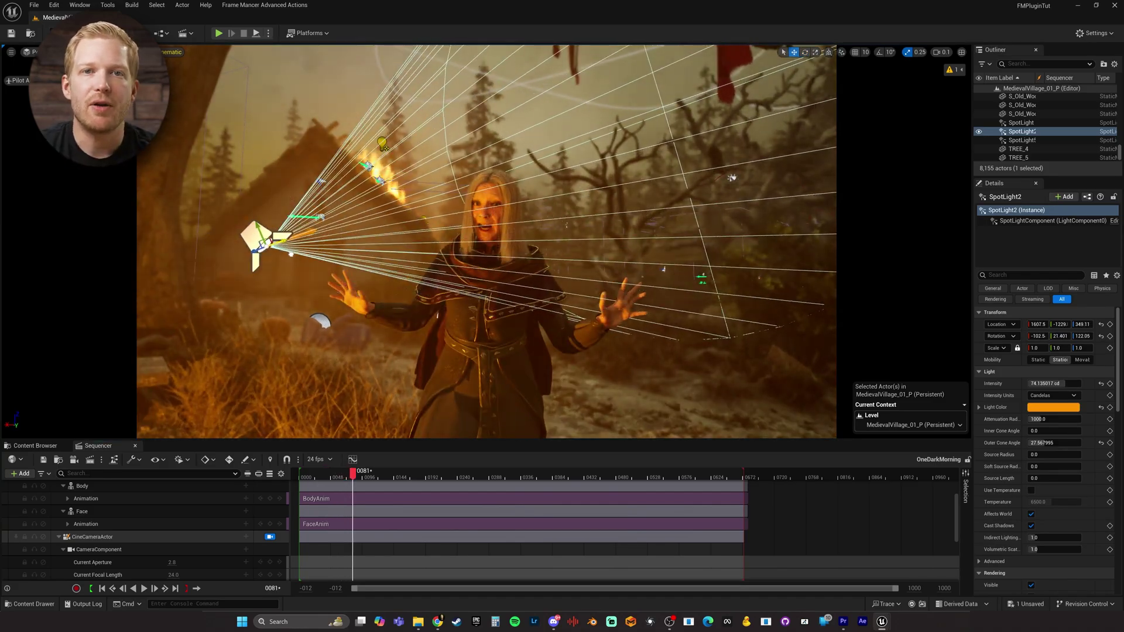
middle_click_drag(486, 241, 399, 222)
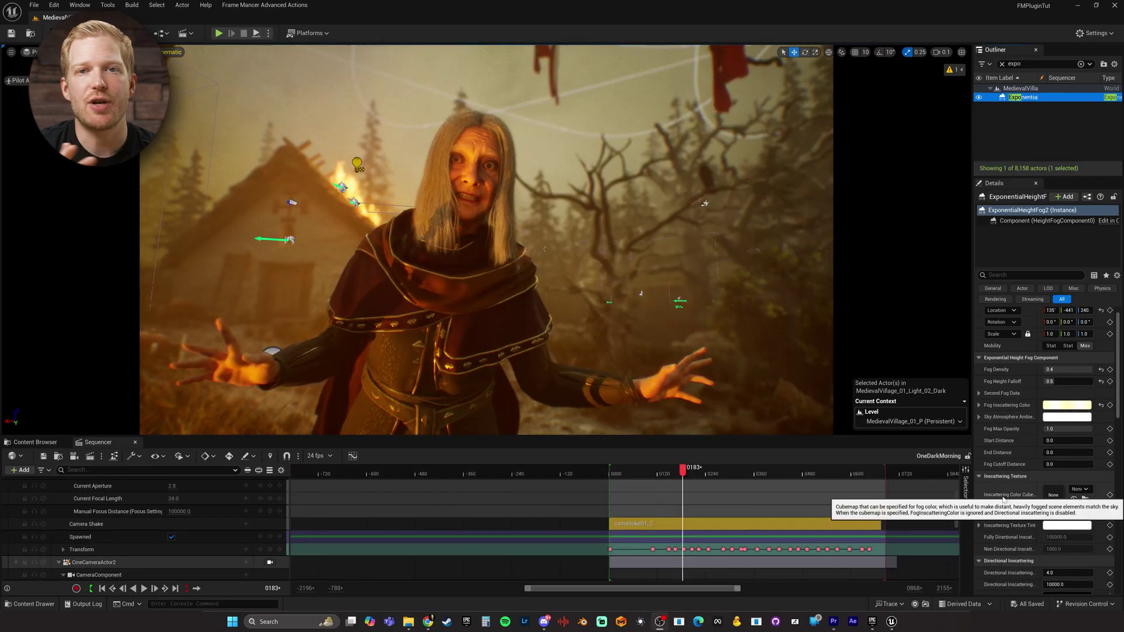
- Set the volumetric fog albedo of ExponentialHeightFog2 to blue and scrub the sequence back to the start
left_click(1072, 531)
left_click(891, 441)
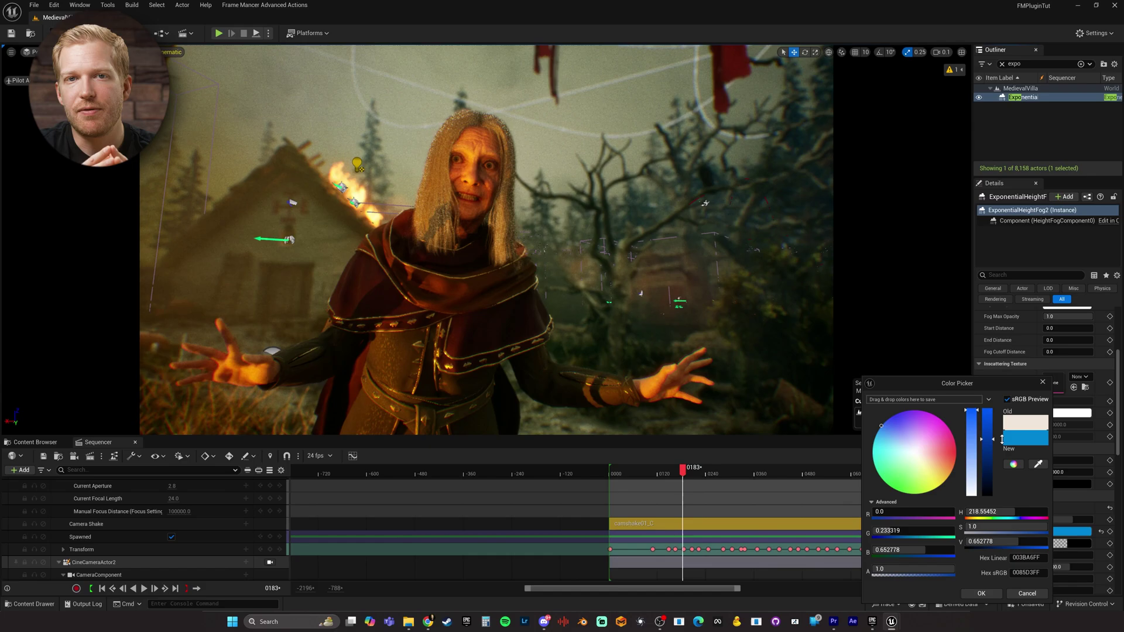
left_click(982, 593)
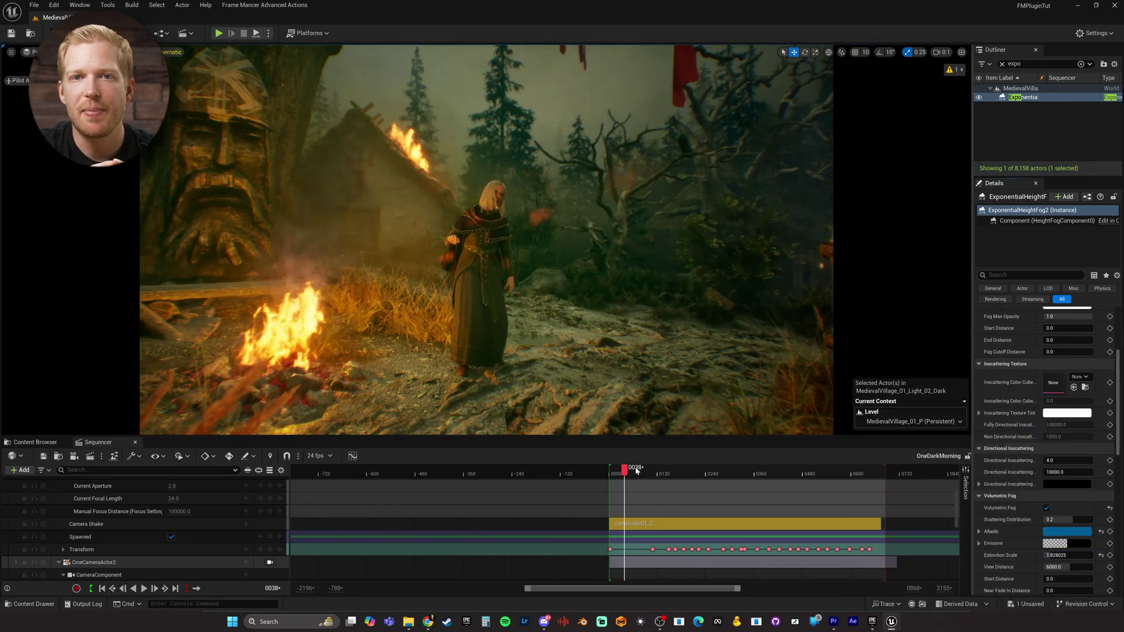
left_click_drag(636, 471, 613, 470)
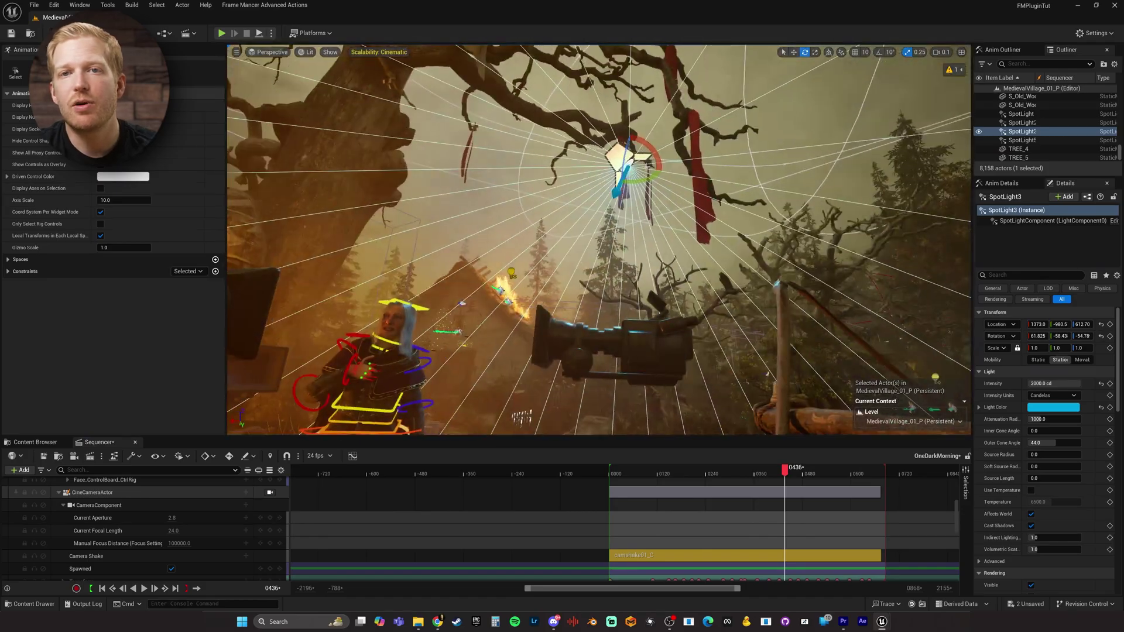
- Rotate the blue SpotLight3 hanging above the camera to adjust its aim
mouse_move(648, 167)
left_mouse_down()
mouse_move(623, 182)
mouse_move(678, 218)
mouse_move(638, 234)
mouse_move(662, 181)
left_mouse_up()
key("w")
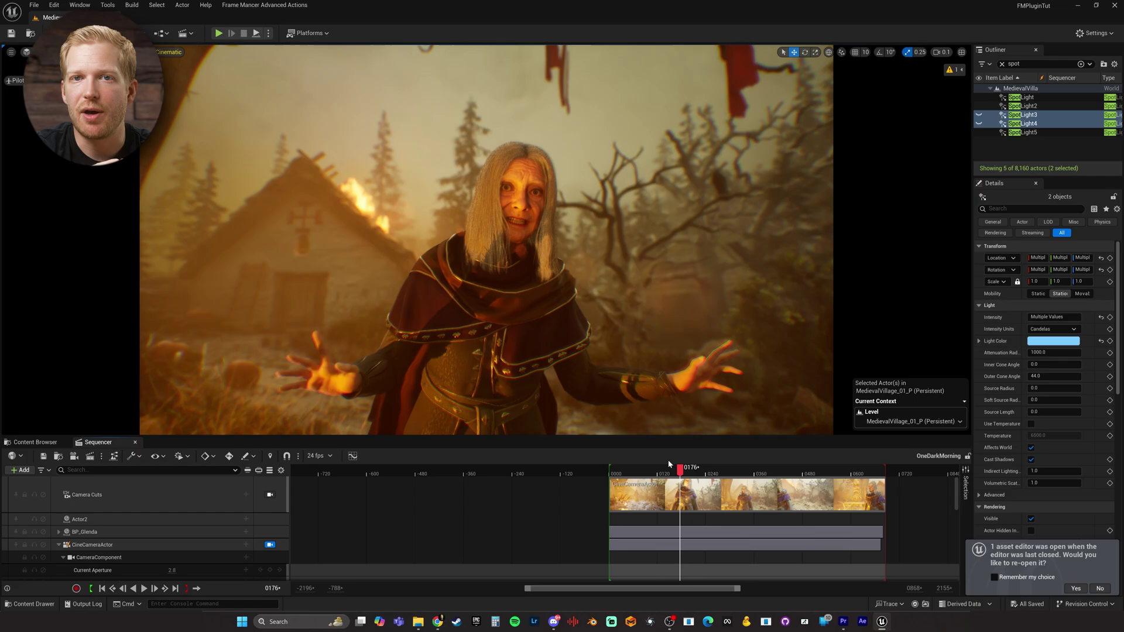
- Expand BP_Glenda's Body tracks in the sequence and inspect the two MetaHuman_ControlRig layers
left_click(88, 531)
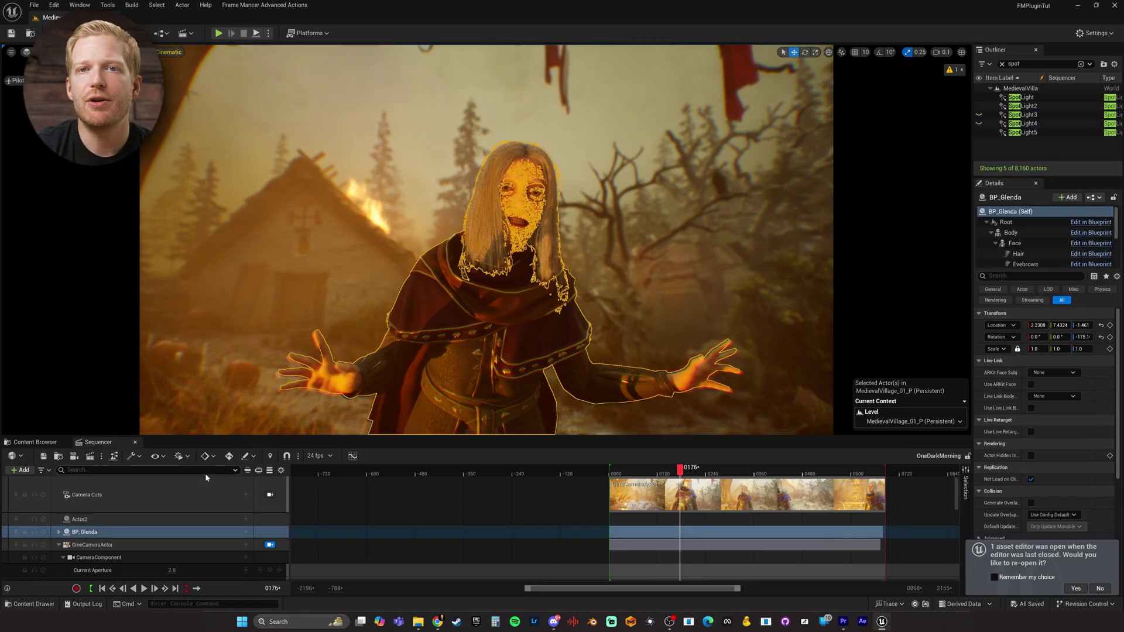
left_click(59, 531)
scroll(99, 541, "down", 3)
left_click(72, 553)
scroll(88, 551, "down", 2)
scroll(82, 552, "up", 2)
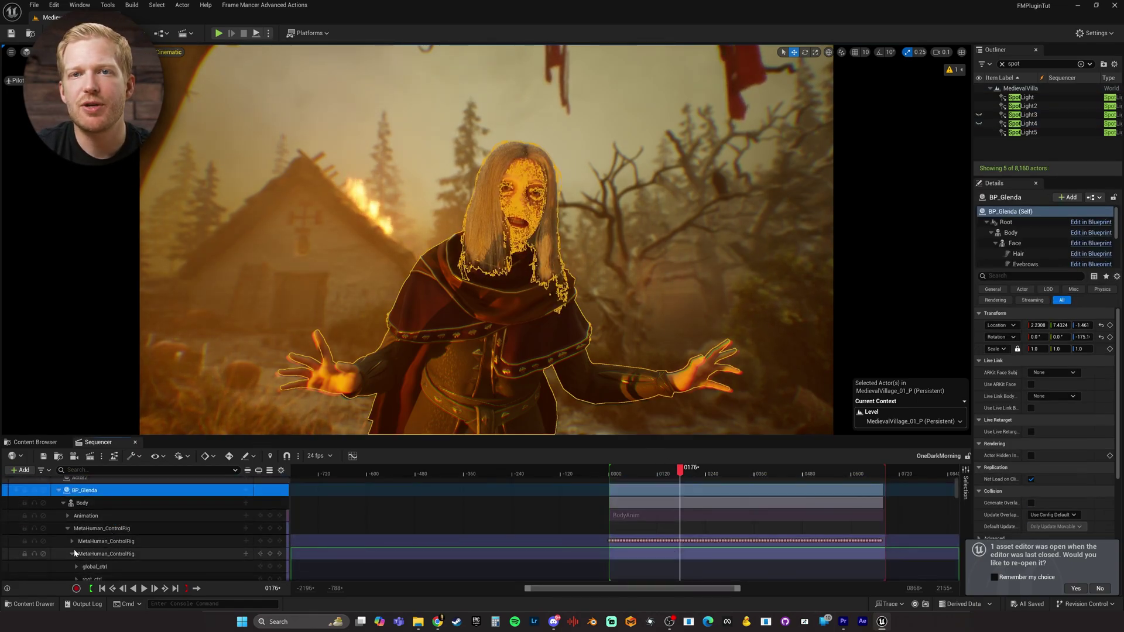
left_click(73, 554)
- Expand and select the second Face_ControlBoard_CtrlRig layer under BP_Glenda's Face track
scroll(72, 549, "down", 3)
left_click(72, 561)
left_click(89, 561)
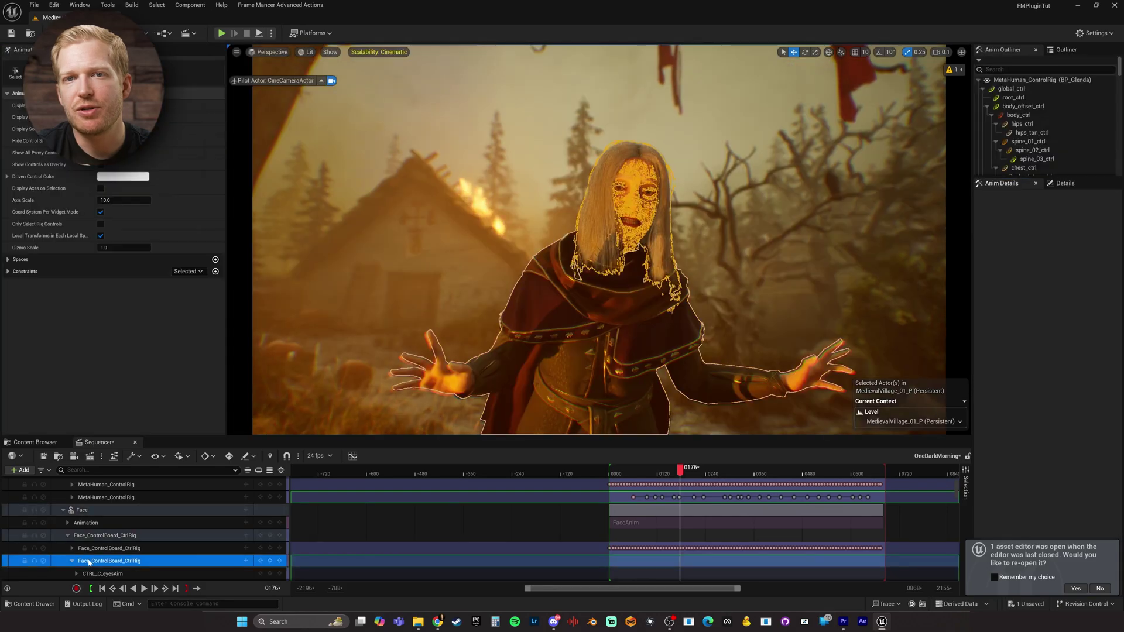
scroll(113, 563, "down", 2)
- Show the control rig handles in the viewport and stop piloting the CineCameraActor
key("g")
scroll(203, 519, "up", 6)
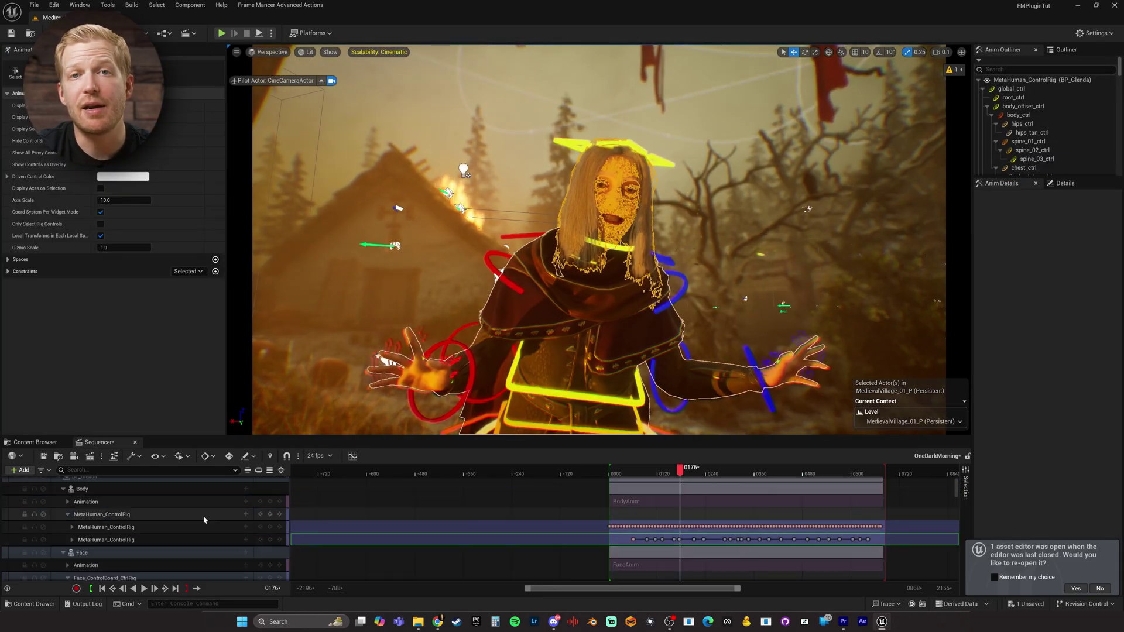
scroll(215, 520, "down", 4)
left_click(321, 80)
right_click_drag(600, 240, 680, 205)
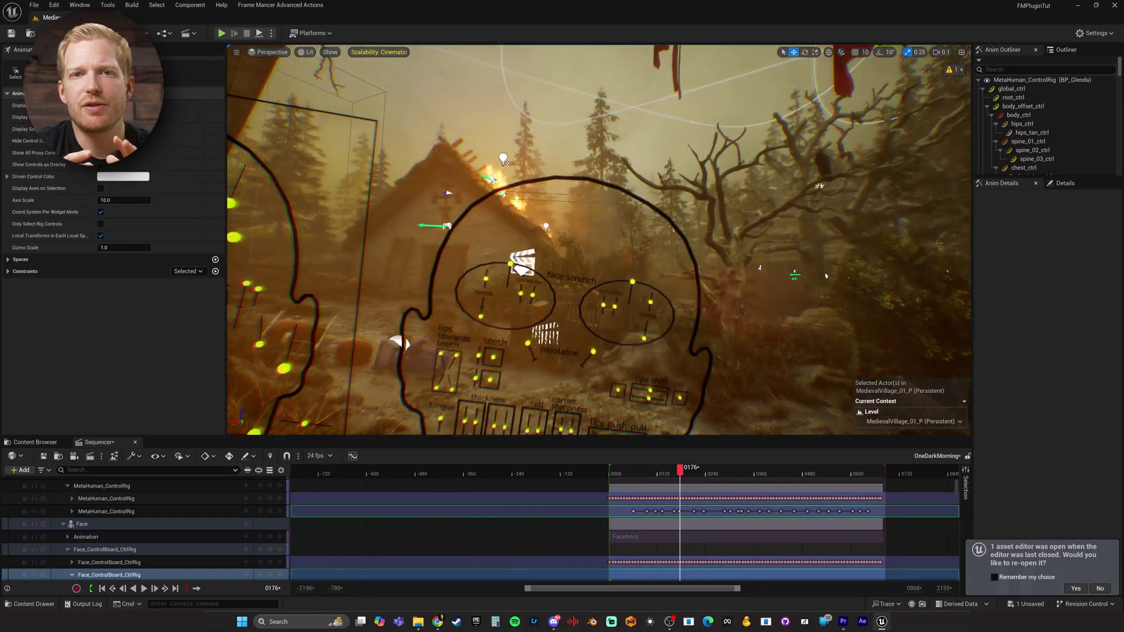
- Try moving the right upper eyelid control (CTRL_R_eye_eyelidU) on the face board to about -0.32, and undo the change
left_click(494, 279)
right_click_drag(510, 259, 434, 287)
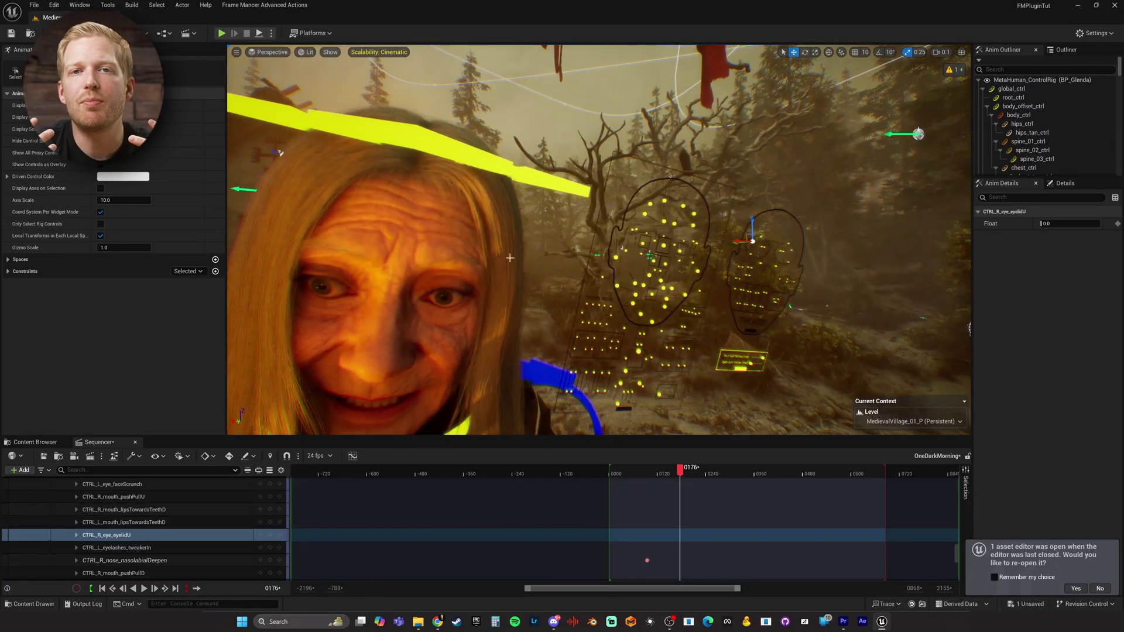
left_click_drag(753, 223, 752, 215)
middle_click_drag(600, 240, 582, 293)
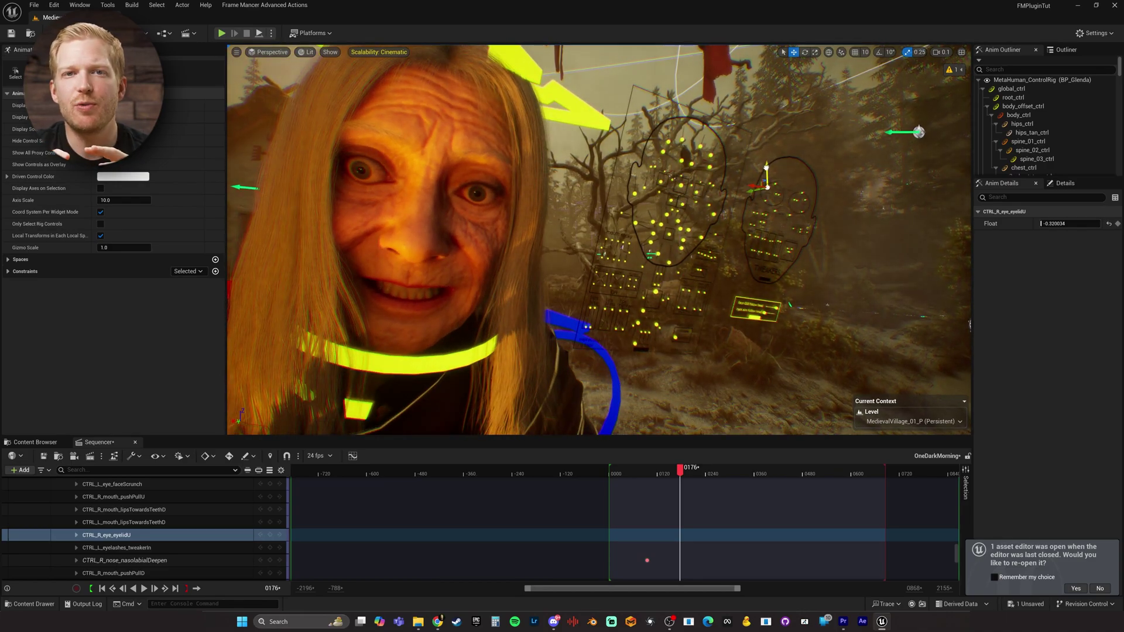
right_click_drag(781, 217, 600, 231)
key("ctrl+z")
key("ctrl+z")
key("ctrl+z")
- Move the left upper eyelid control (CTRL_L_eye_eyelidU) on the face board to about -0.46
left_click_drag(883, 209, 885, 200)
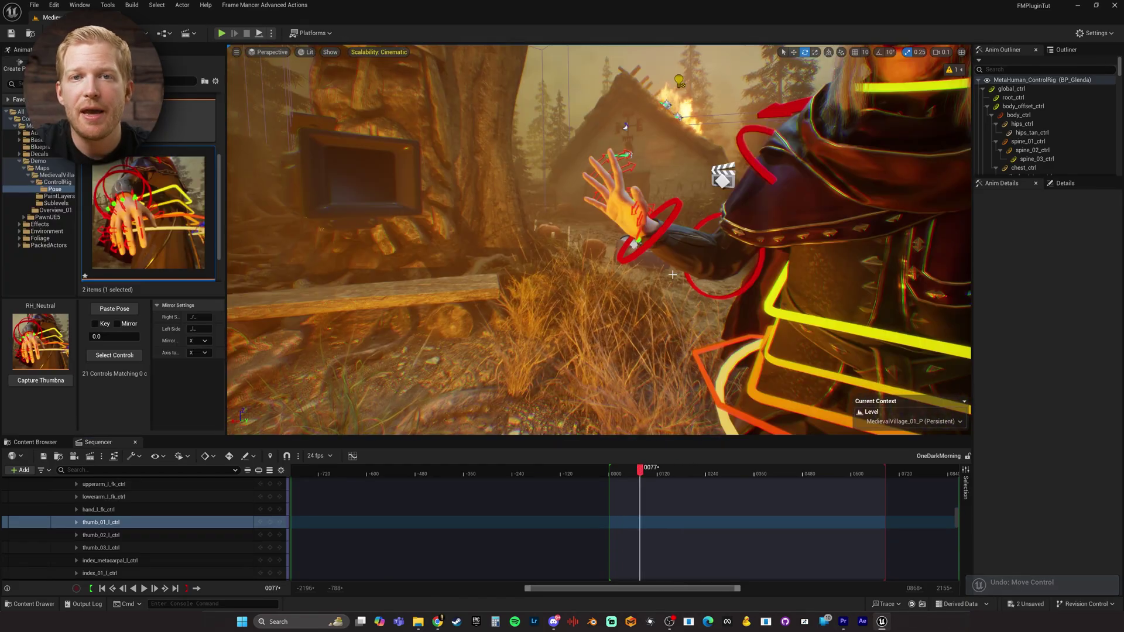
- Select a rig control on the thumb of Glenda's right hand
right_click_drag(672, 275, 593, 284)
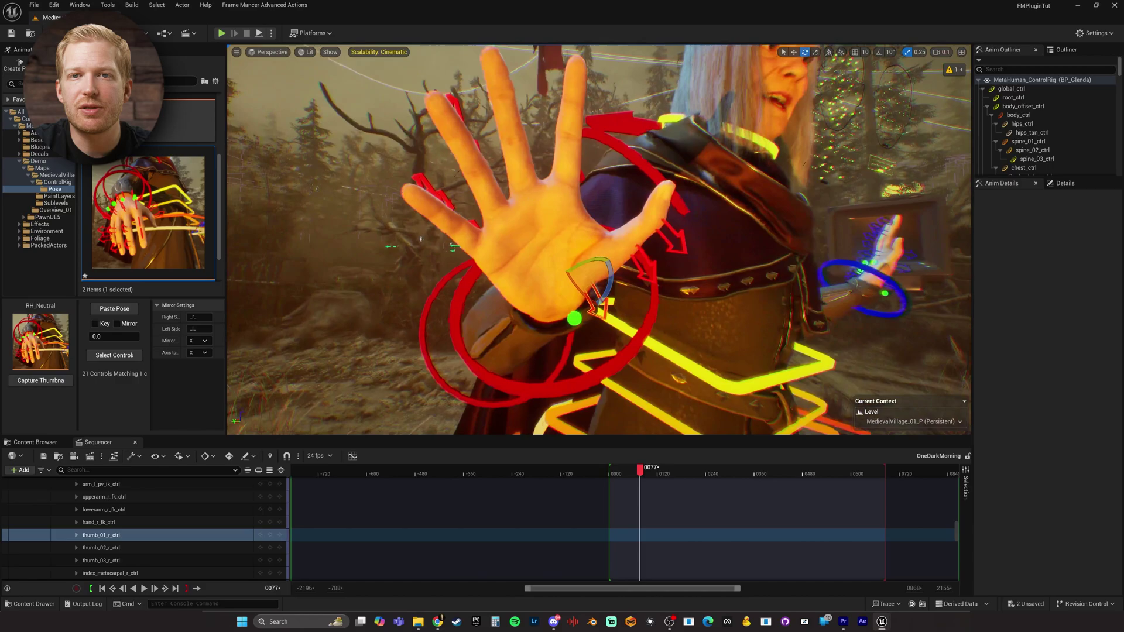
right_click_drag(586, 287, 559, 291)
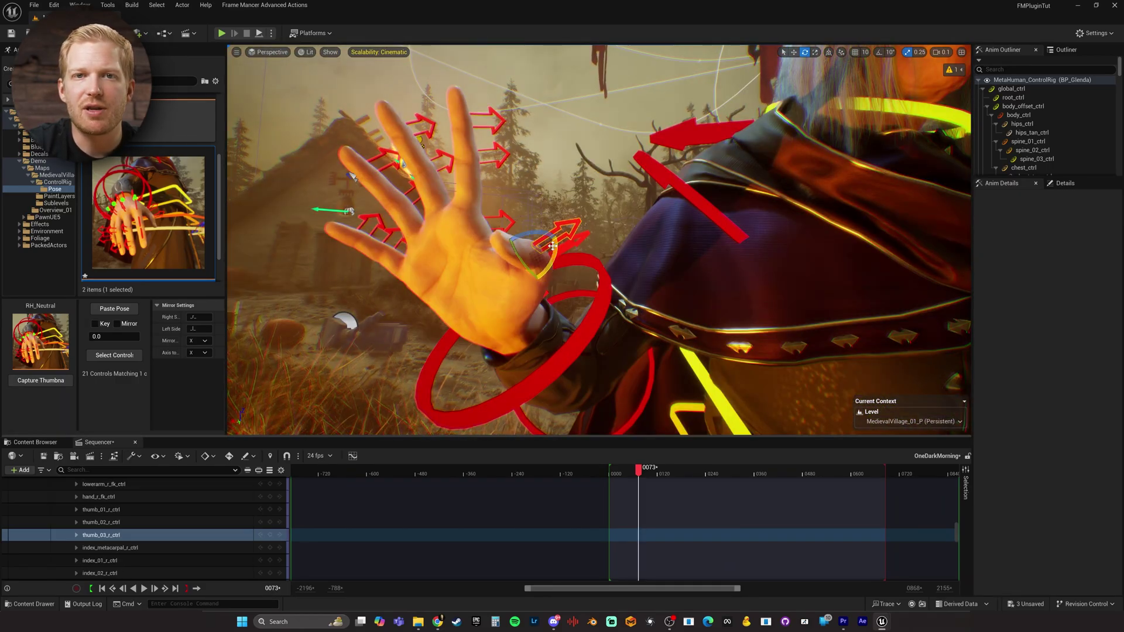
left_click(578, 243)
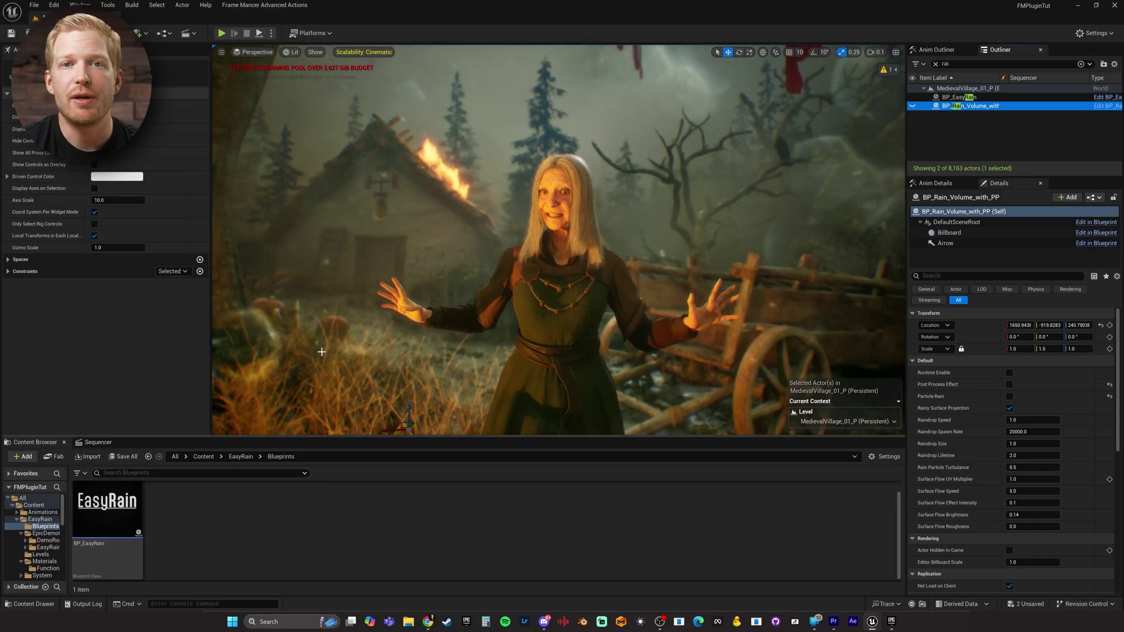
- Locate the BP_Rain_Volume_with_PP asset in the project and toggle the actor's visibility to compare the wet look
key("ctrl+b")
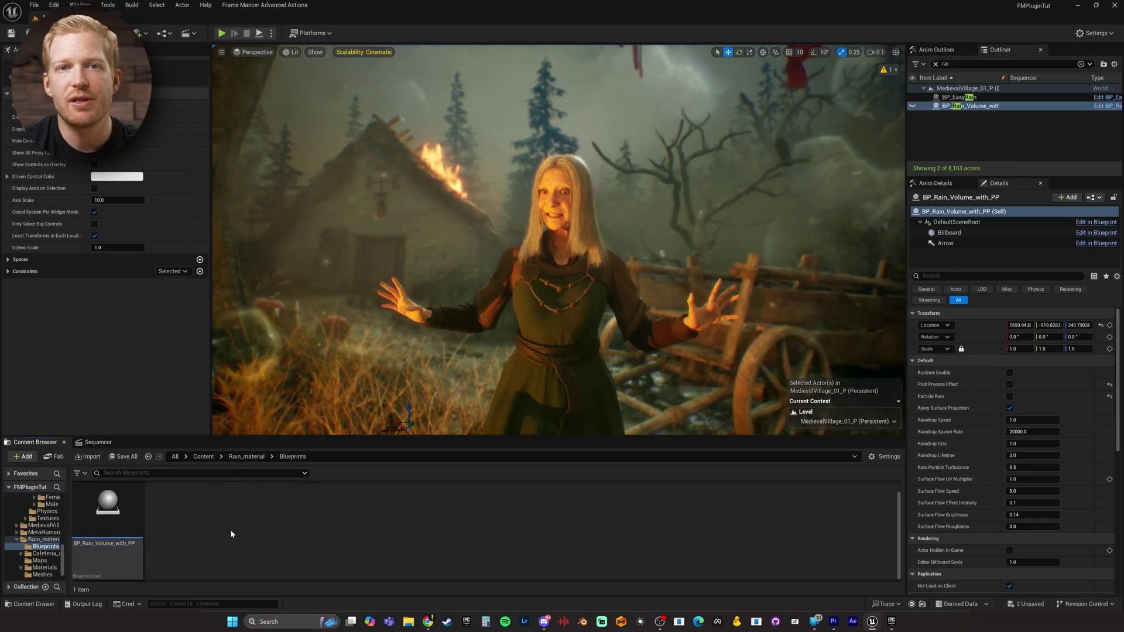
left_click(913, 106)
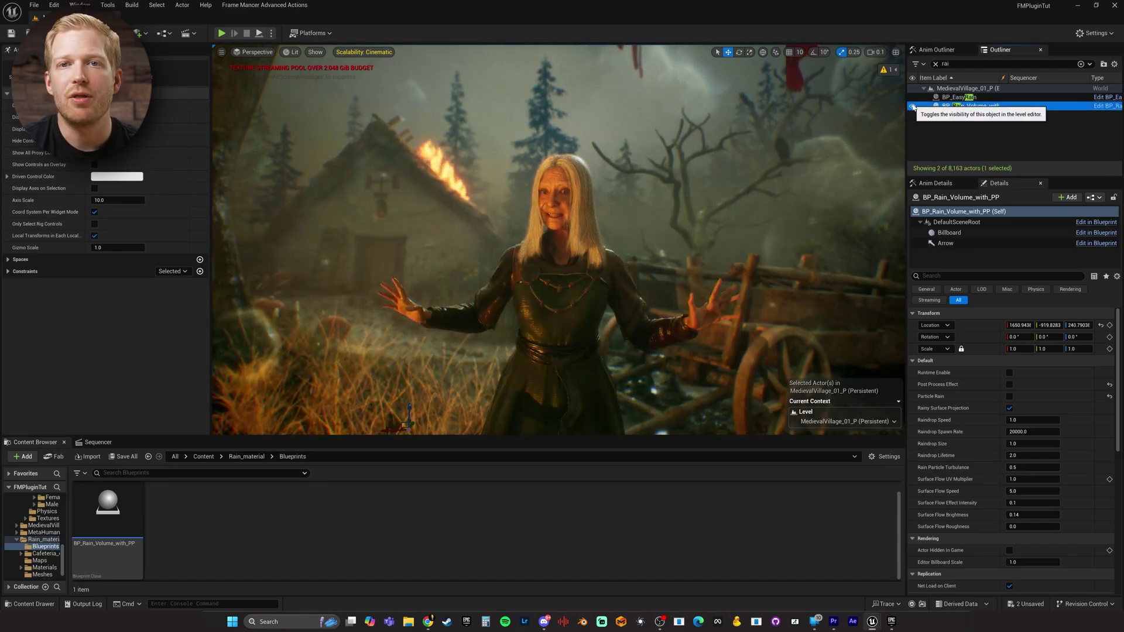
left_click(914, 106)
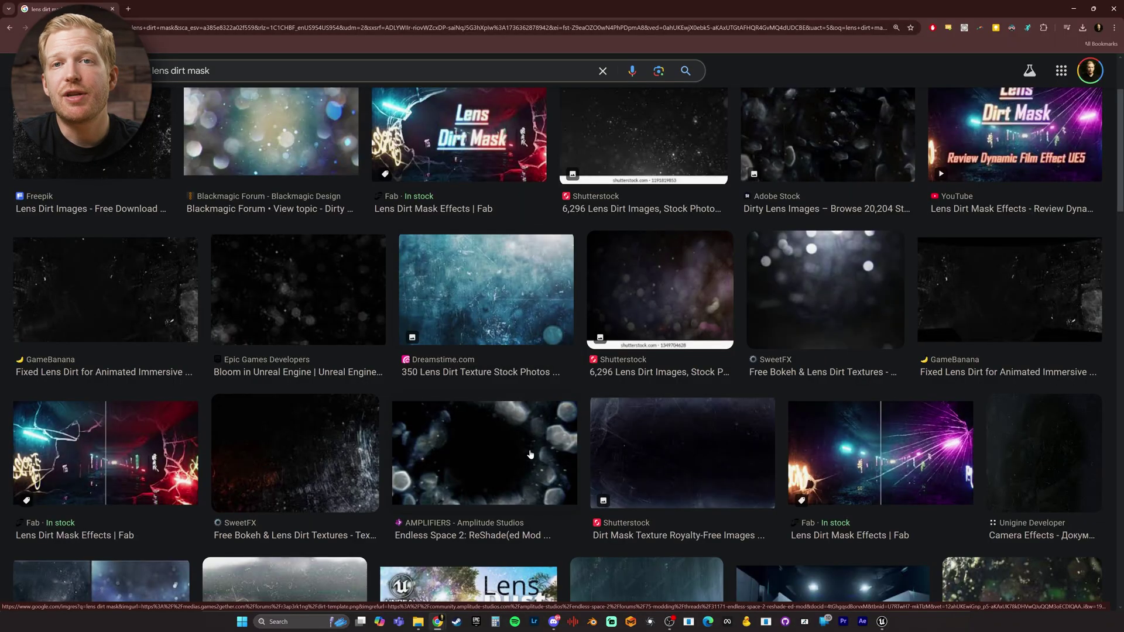
- In the web browser, save the Amplitude Studios lens dirt image as the PNG dirt-template in the AndroidAnimationTest folder
left_click(485, 451)
right_click(923, 253)
left_click(960, 390)
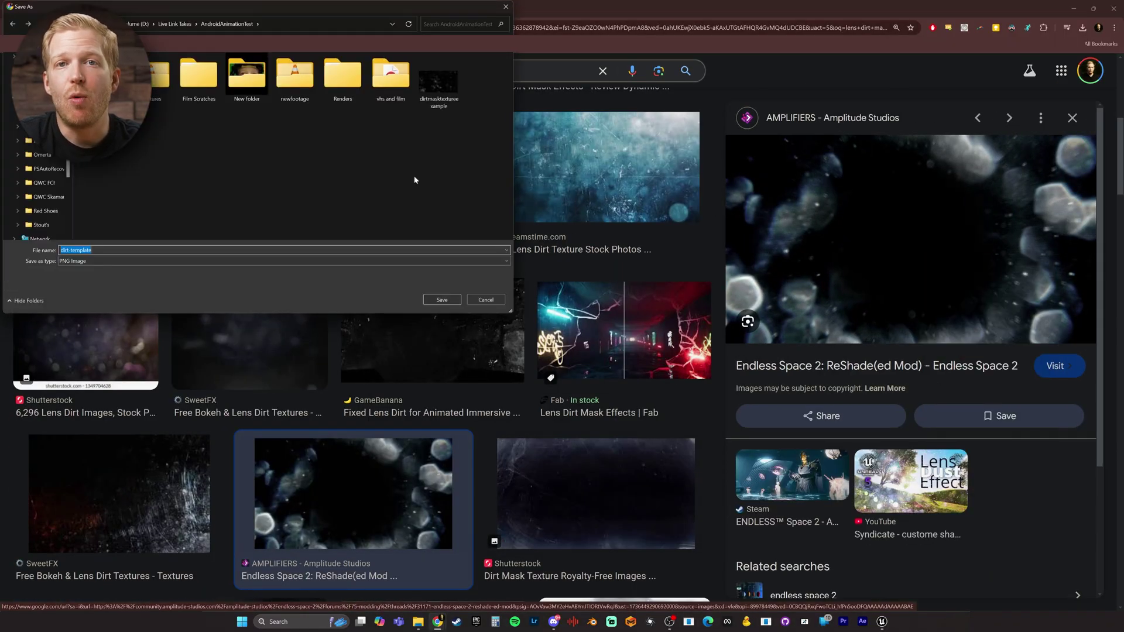
left_click(443, 300)
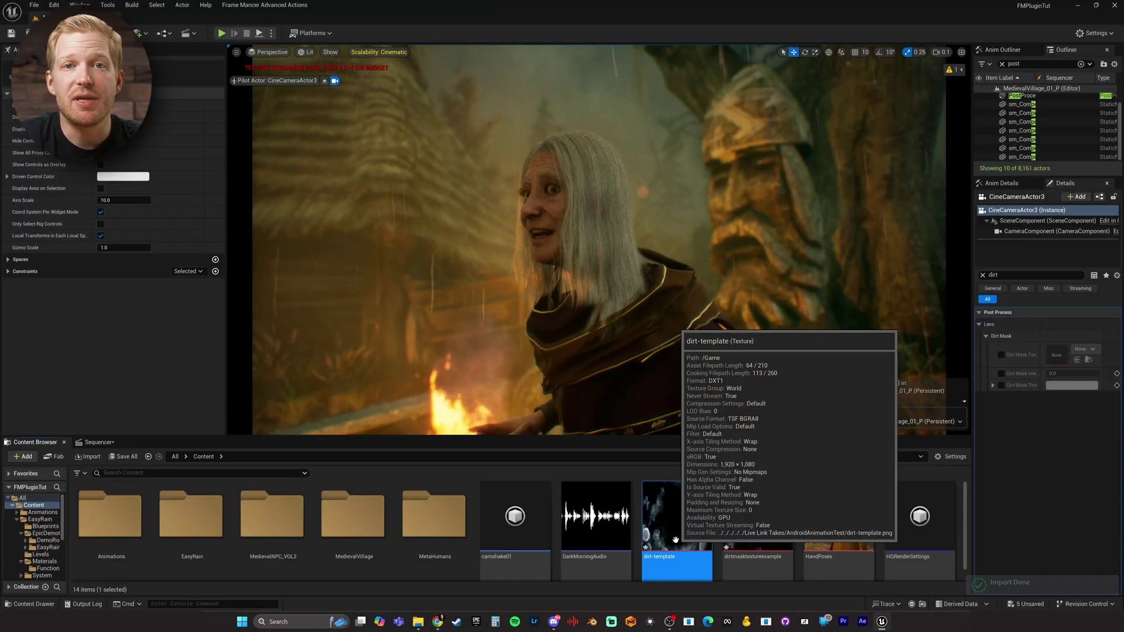
- In Unreal Engine, enable CineCameraActor3's Dirt Mask Texture override and assign the dirt-template texture to it
left_click(1001, 356)
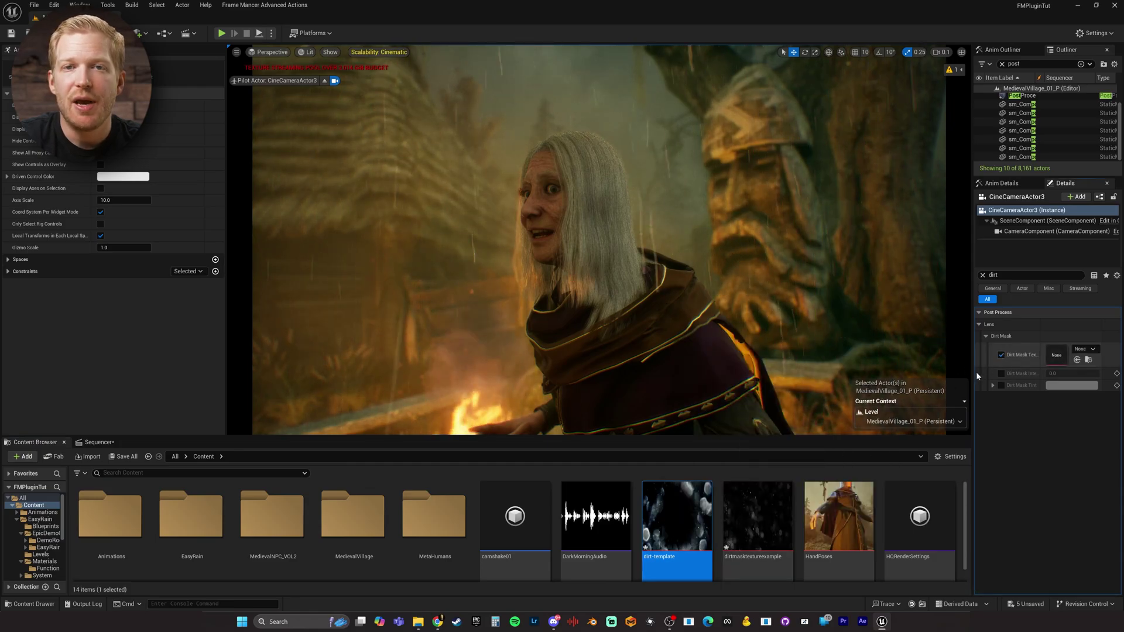
left_click_drag(677, 521, 1064, 349)
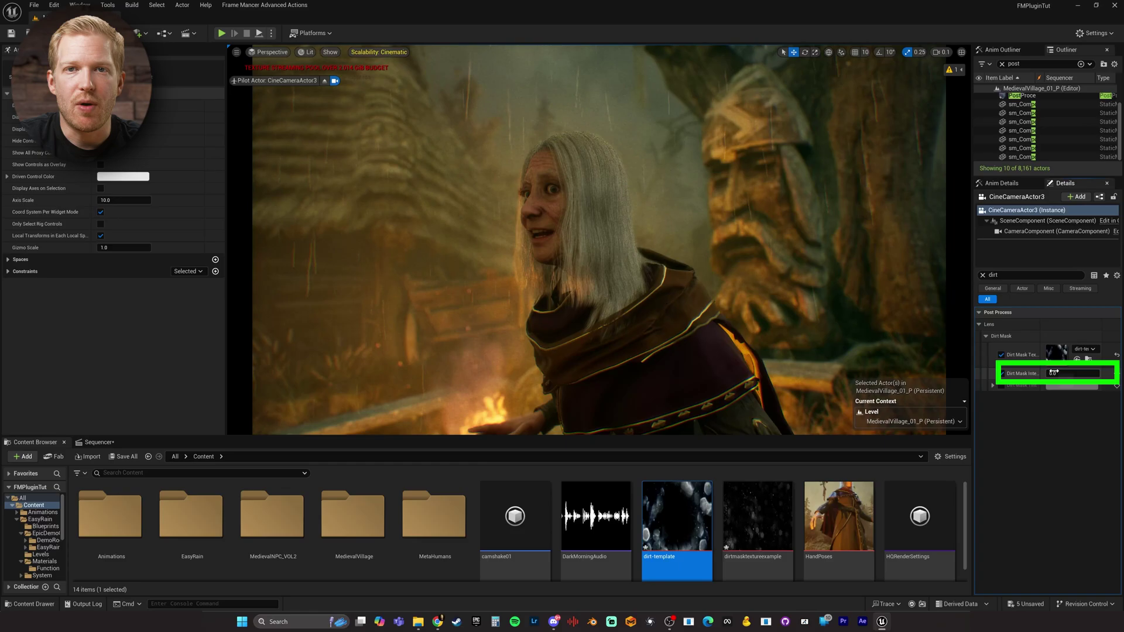
- Set CineCameraActor3's Dirt Mask Intensity to 100 and scrub the sequence to check the dirt effect
left_click(1052, 373)
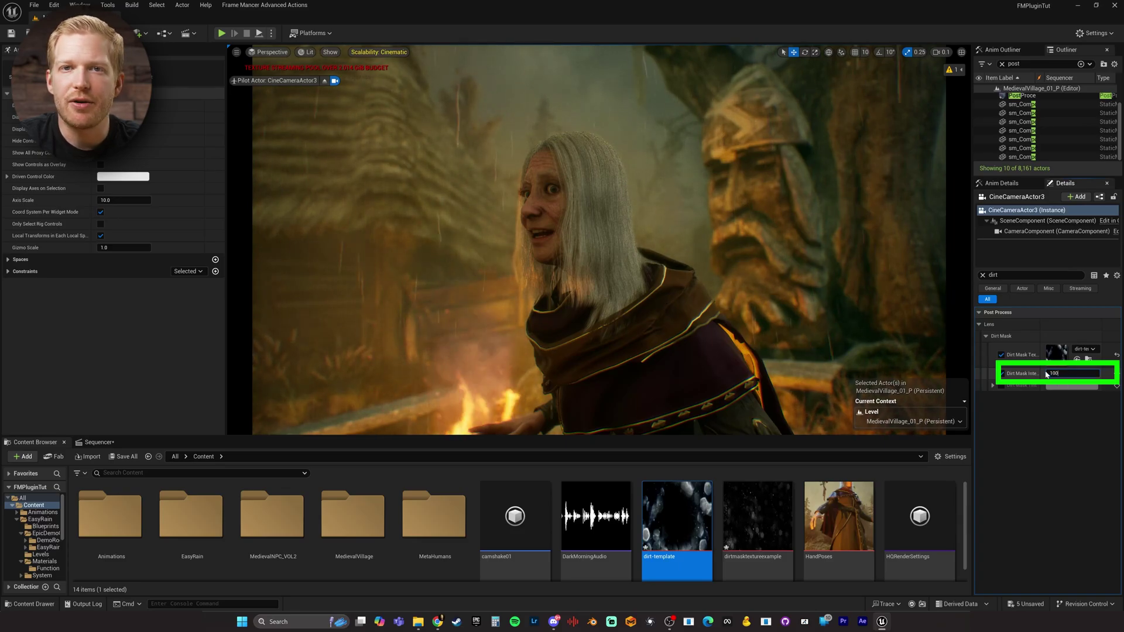
type("100")
key("Return")
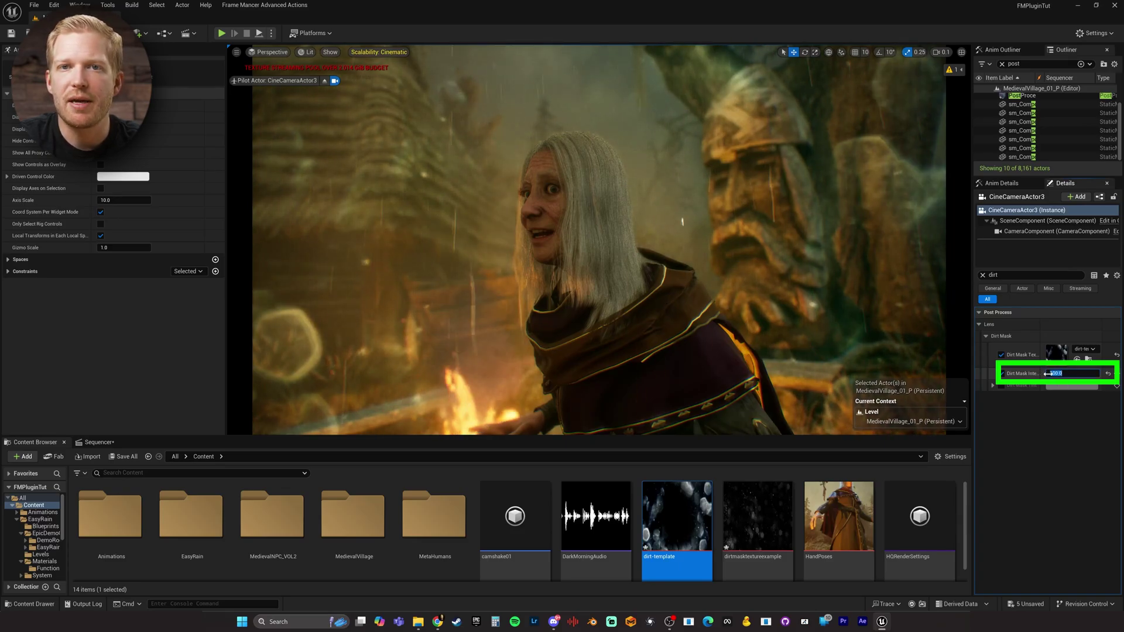
left_click(99, 442)
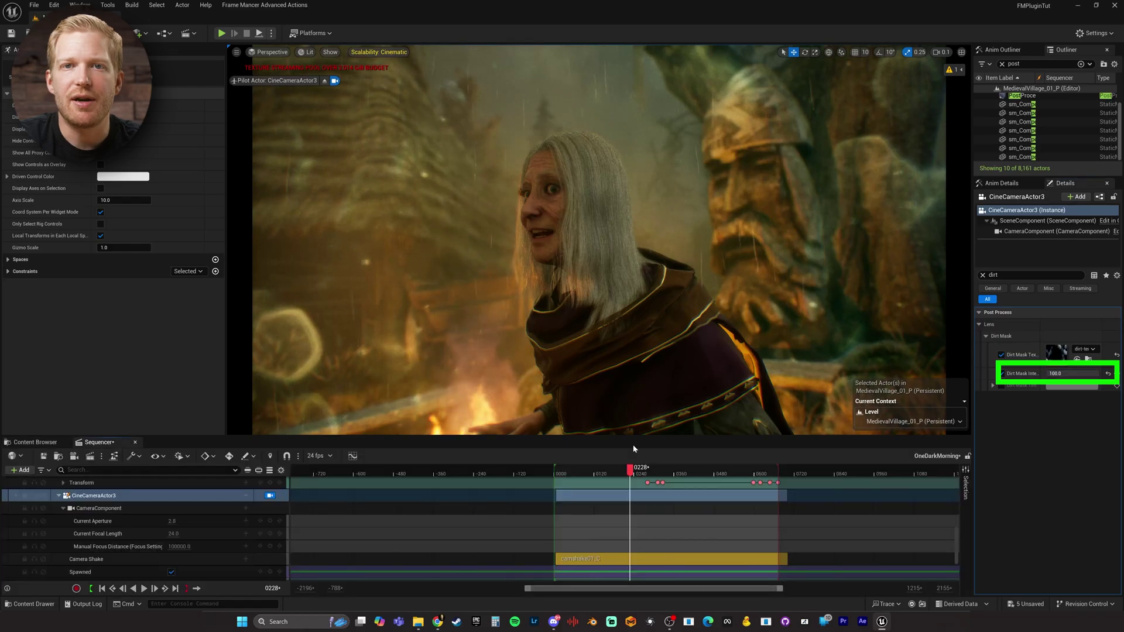
left_click_drag(630, 468, 618, 470)
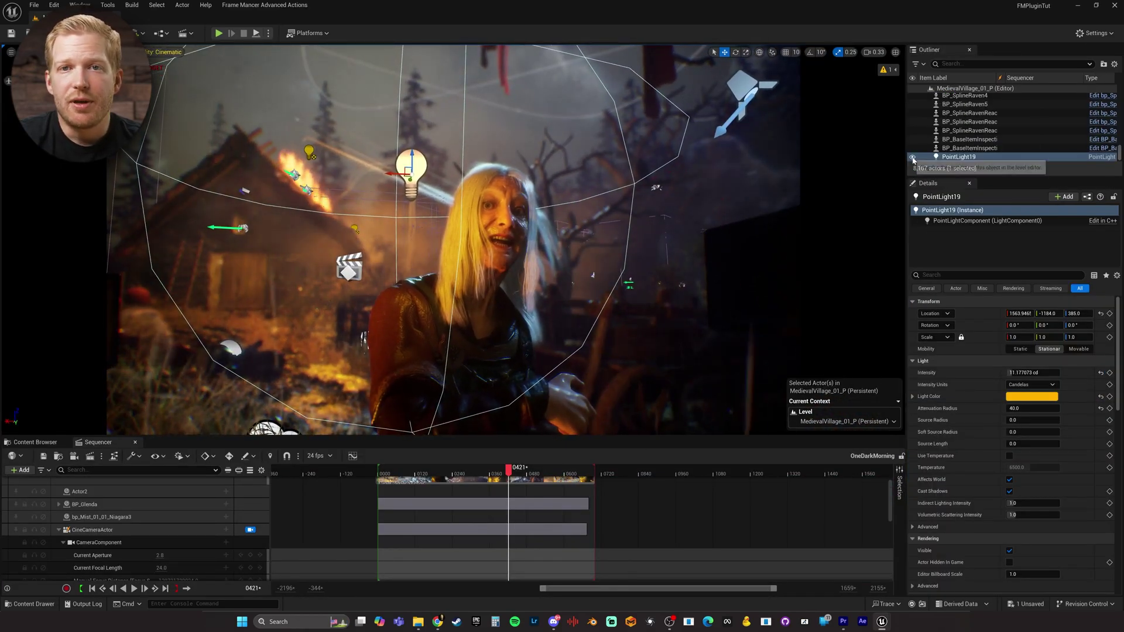
- Toggle PointLight19's visibility and scrub the shot in game view to compare the fill light on Glenda
left_click(913, 158)
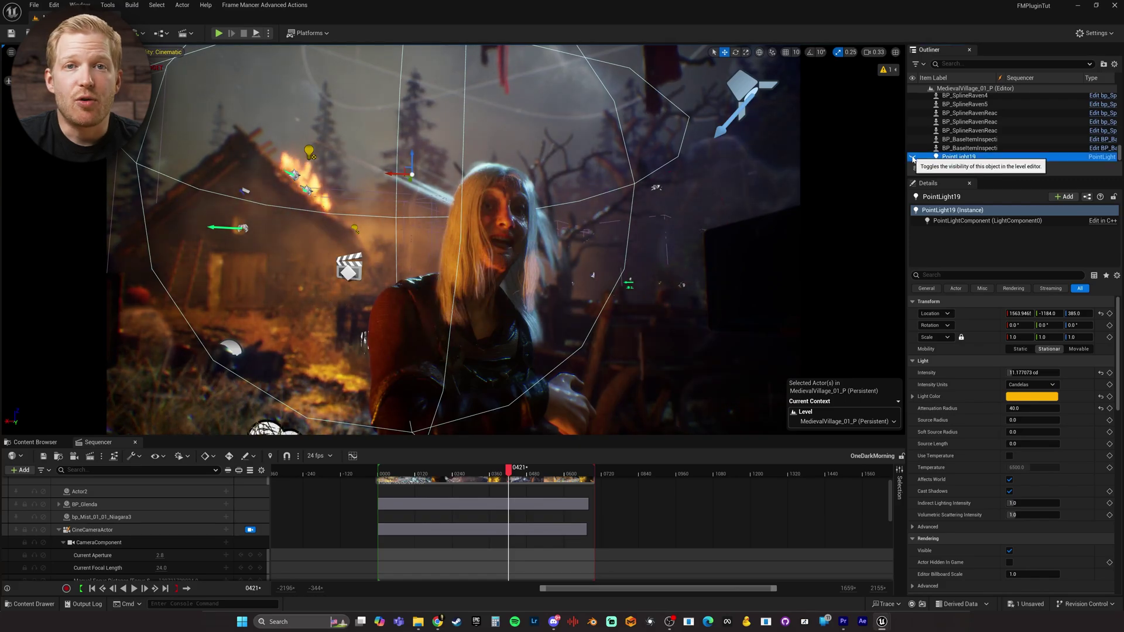
left_click(912, 158)
left_click_drag(508, 470, 510, 443)
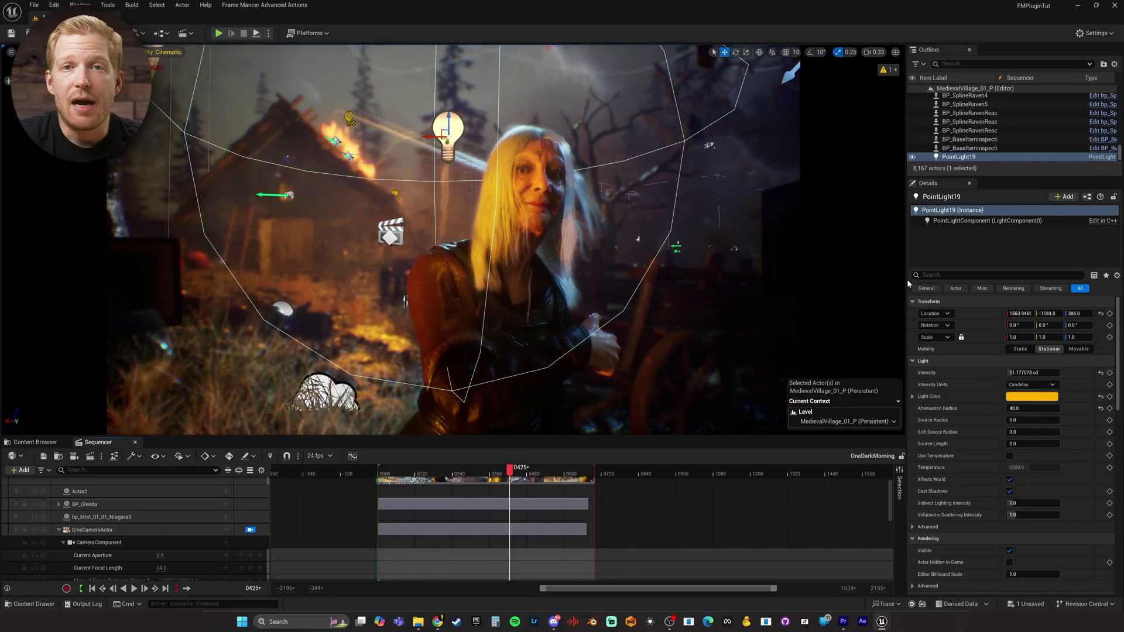
key("g")
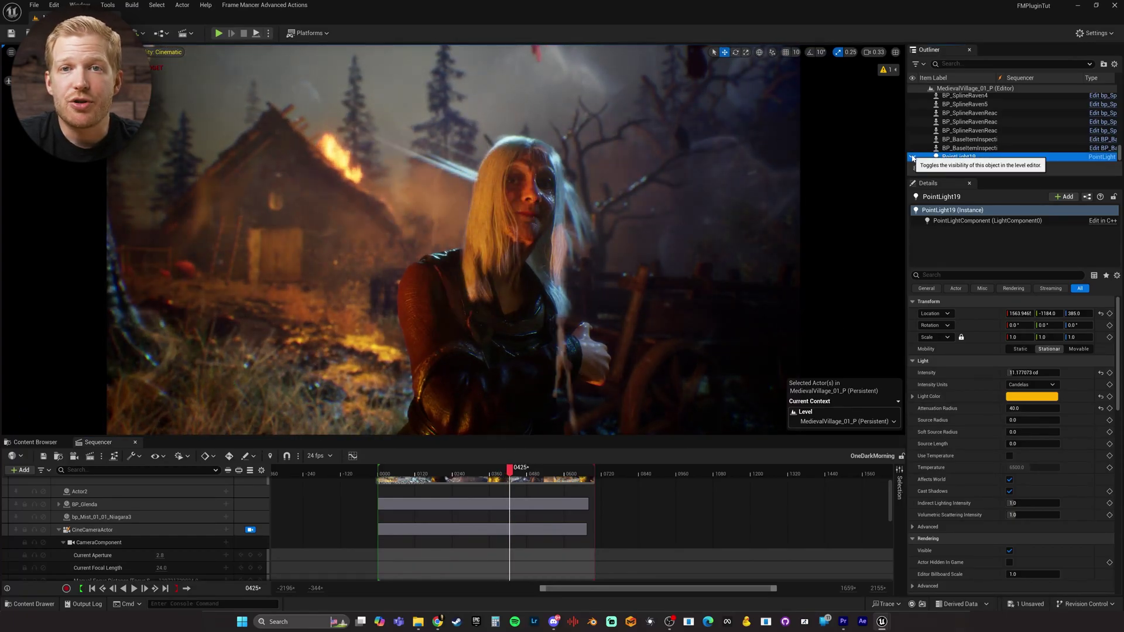
left_click_drag(510, 468, 516, 472)
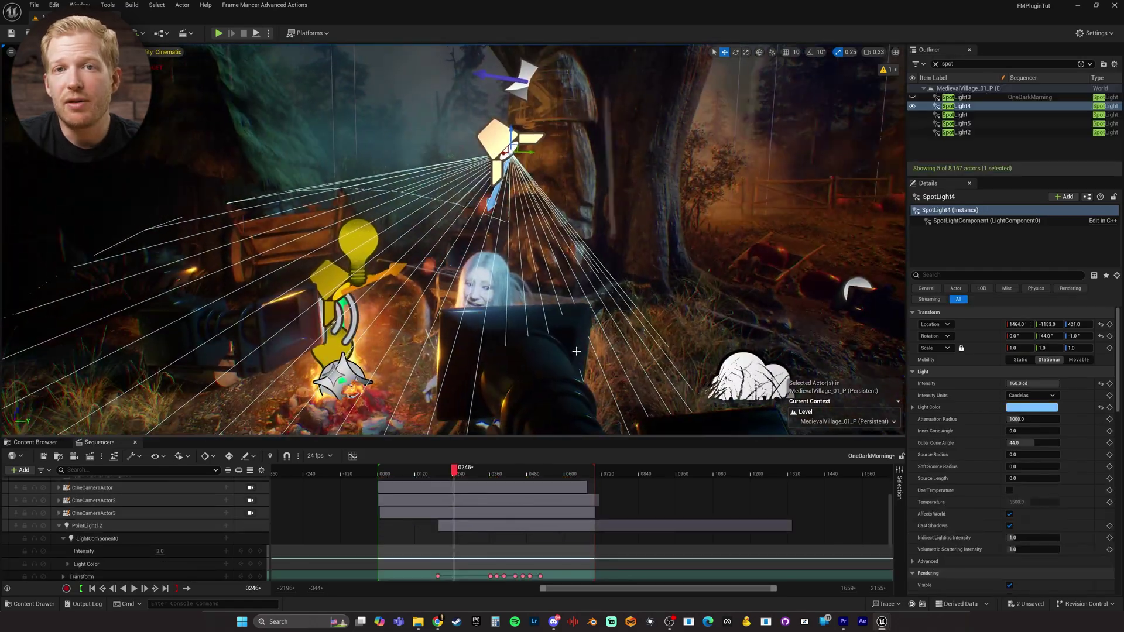
- Add SpotLight4 to the OneDarkMorning sequence with a Visibility track and switch its visibility off
left_click(20, 469)
mouse_move(107, 308)
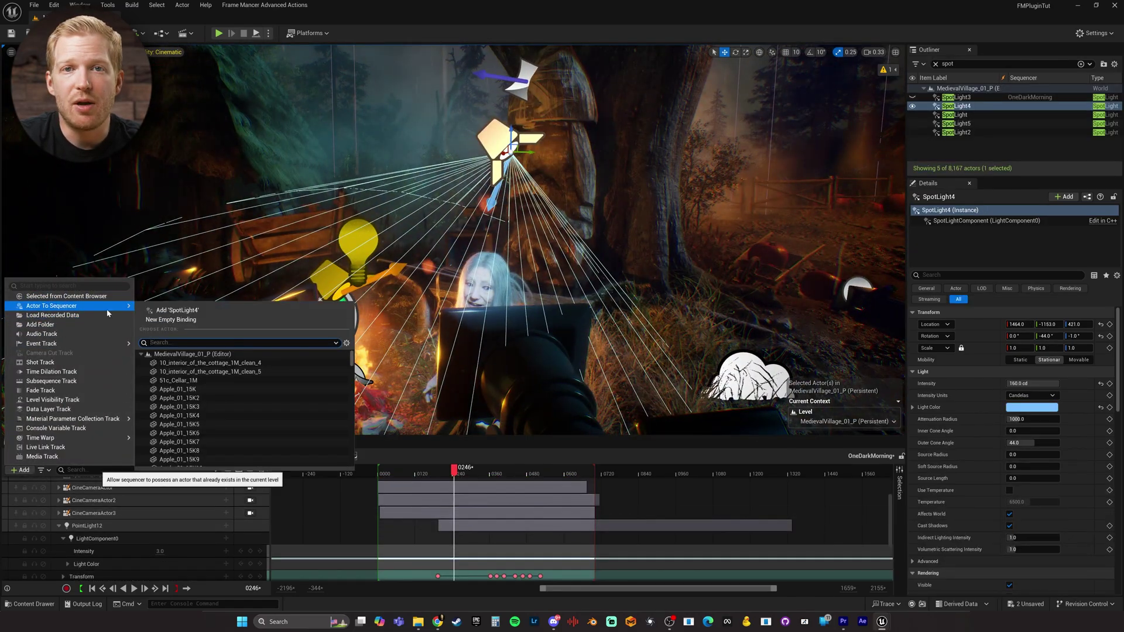
left_click(167, 310)
left_click(226, 537)
left_click(252, 522)
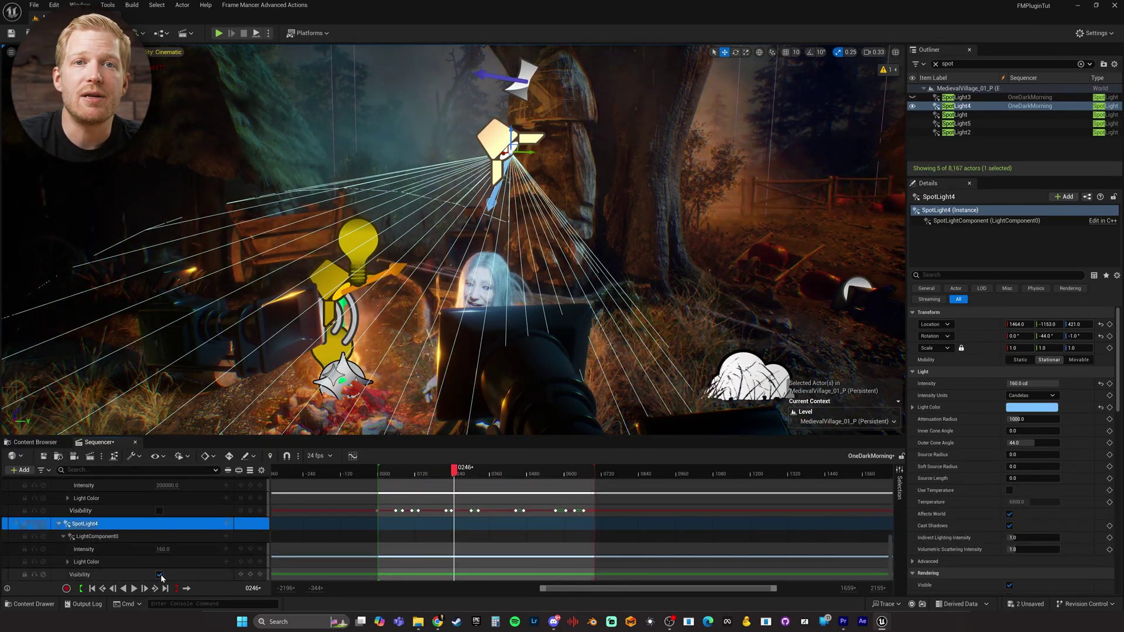
left_click(160, 575)
- Duplicate SpotLight4 and shift the copy along the Y axis above Glenda
left_click(973, 107)
key("ctrl+d")
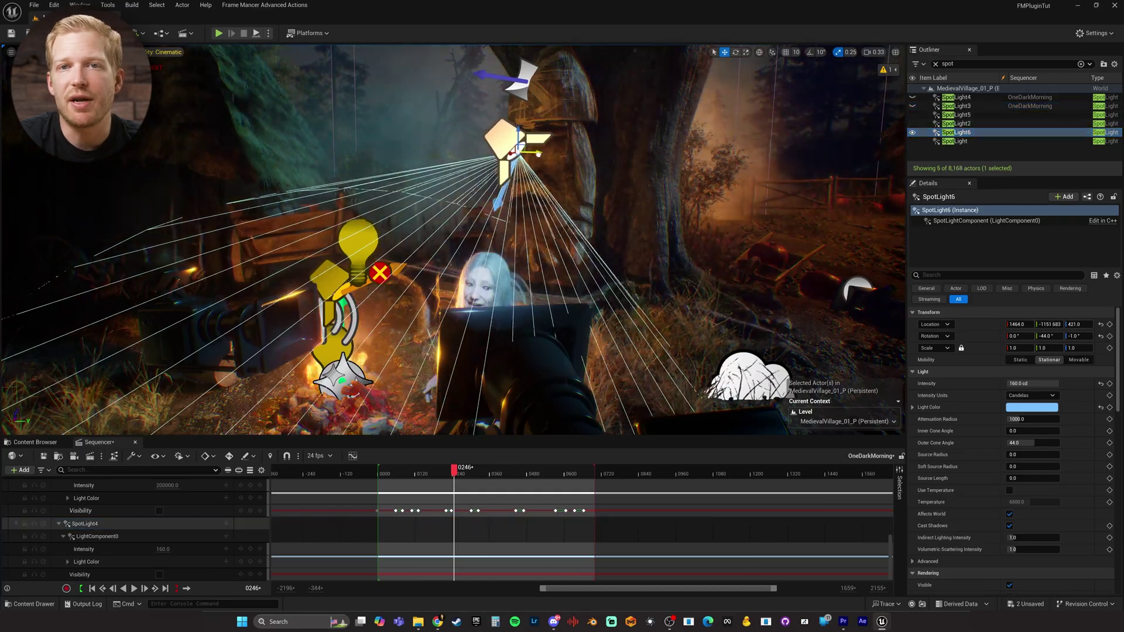
left_click_drag(530, 152, 626, 150)
right_click_drag(625, 150, 779, 169)
- Look through CineCameraActor3 and fine-tune the X and Y location of SpotLight6 for the shot
scroll(166, 522, "up", 3)
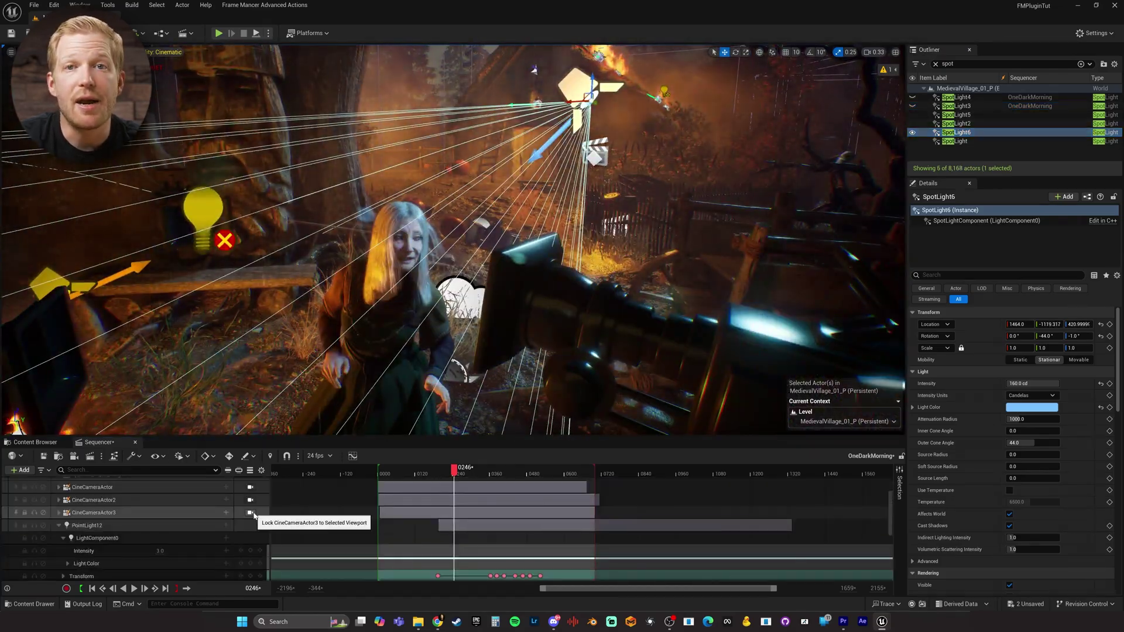
left_click(250, 513)
left_click_drag(1019, 324, 1016, 324)
left_click_drag(1049, 324, 1015, 324)
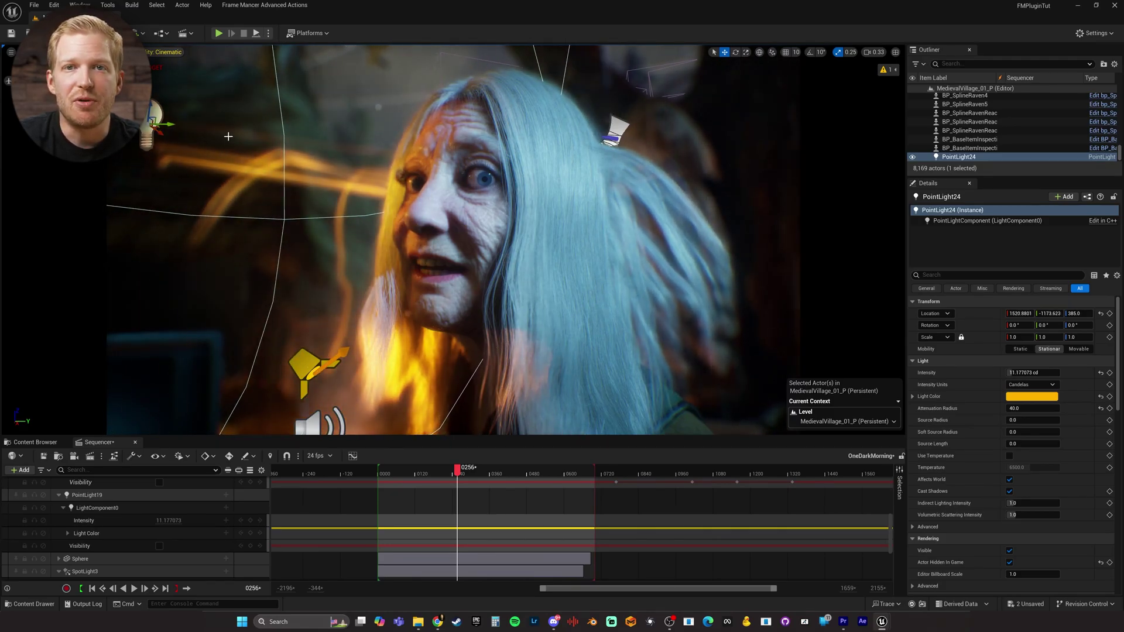
- Scrub the sequence around frame 0258 to review the lighting and wet look on Glenda's face
left_click_drag(457, 468, 459, 463)
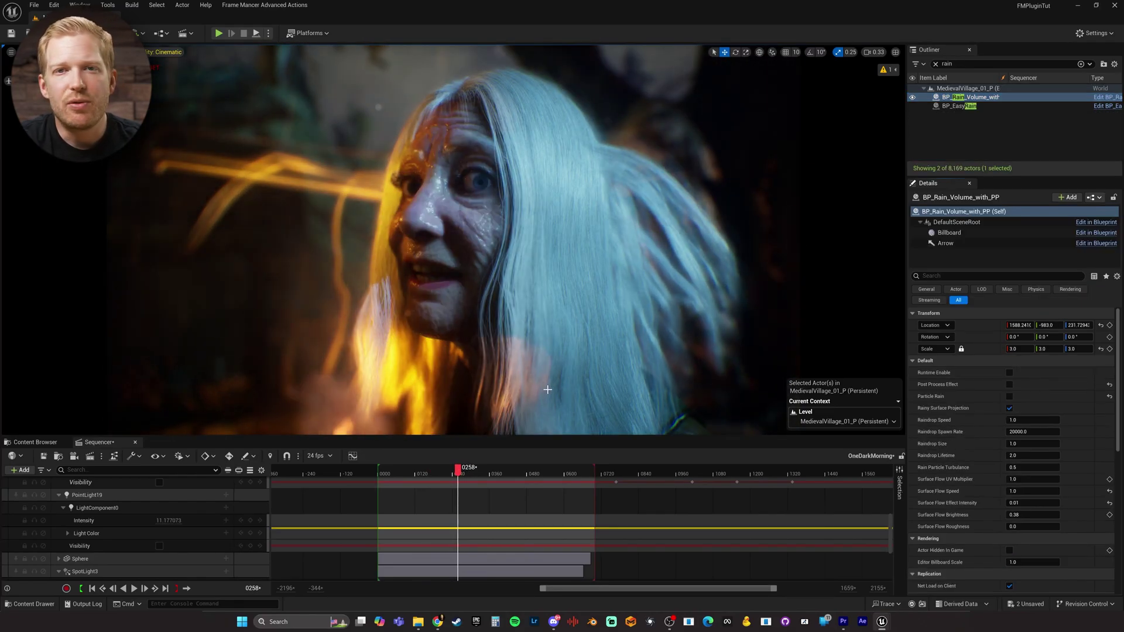
left_click_drag(460, 474, 449, 473)
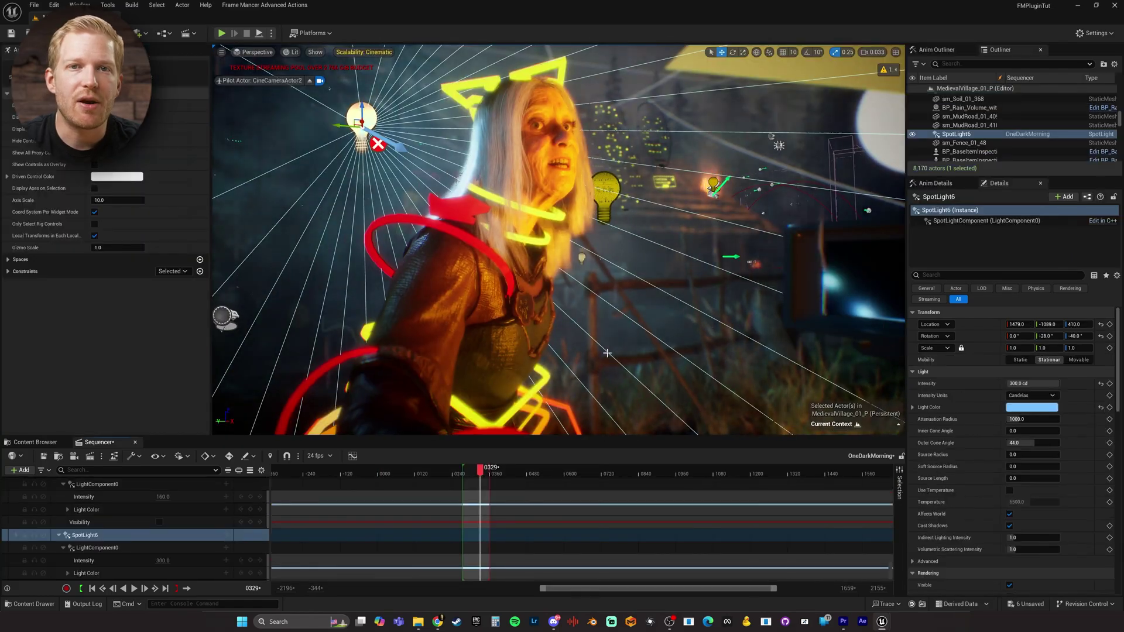